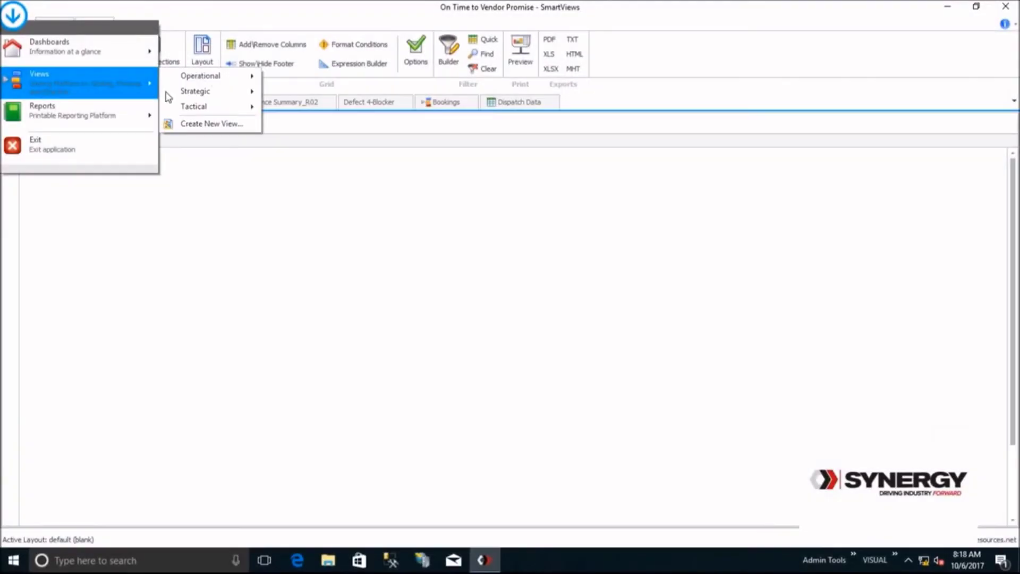
Step: Open On Time to Vendor Promise from Views > Operational > Delivery as an empty grid
mouse_move(197, 92)
mouse_move(299, 95)
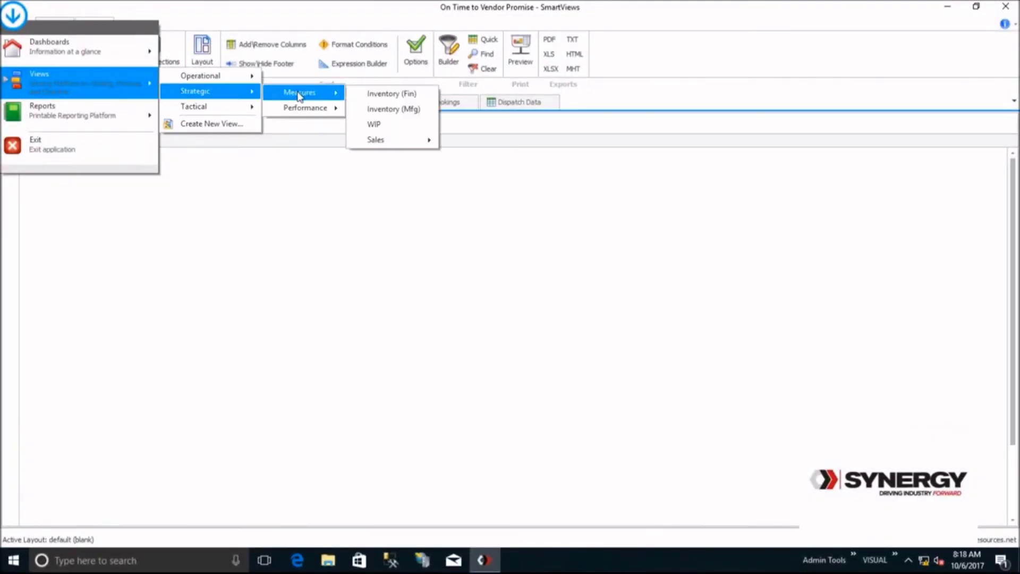
mouse_move(257, 108)
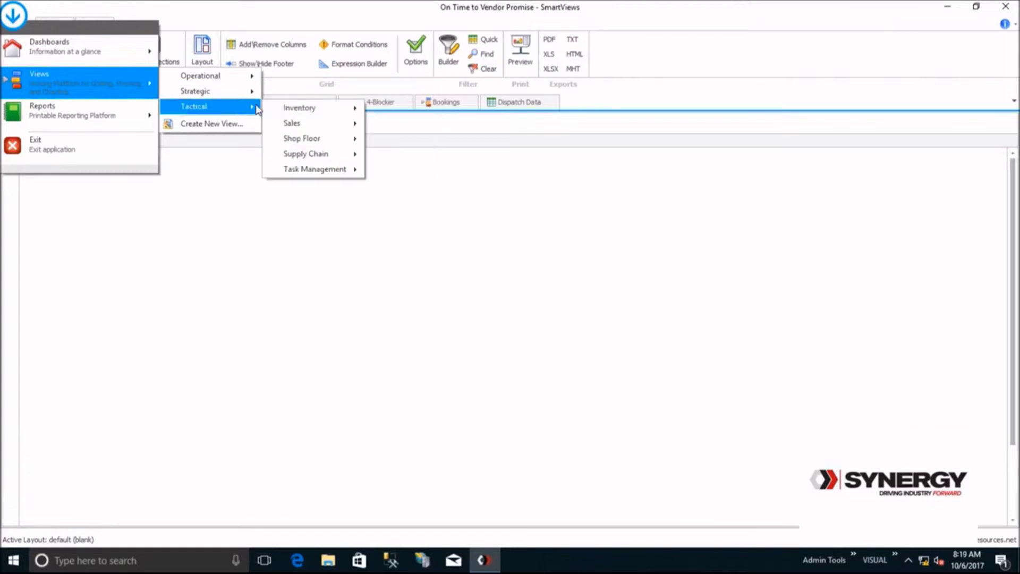
mouse_move(290, 143)
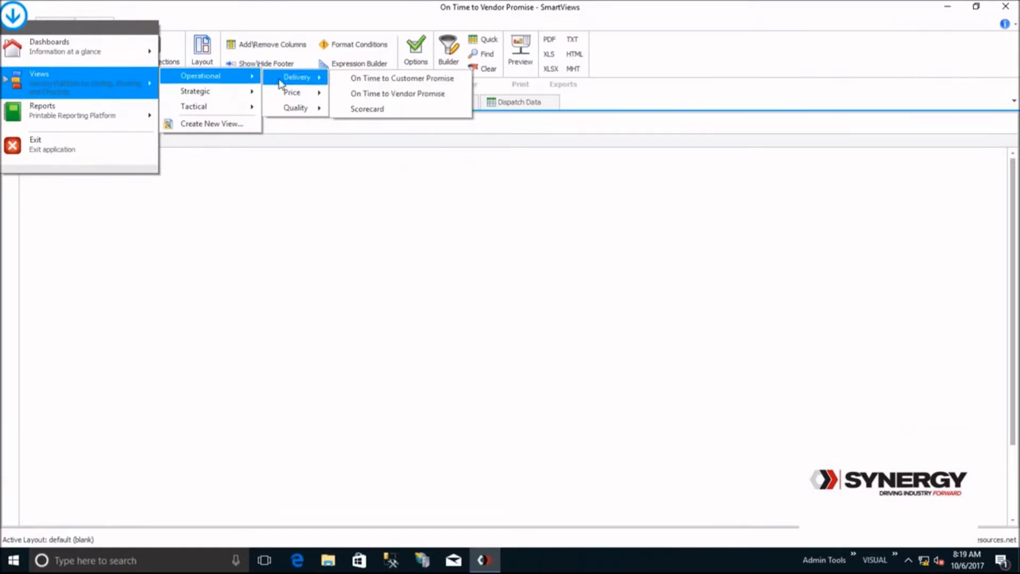
click(280, 18)
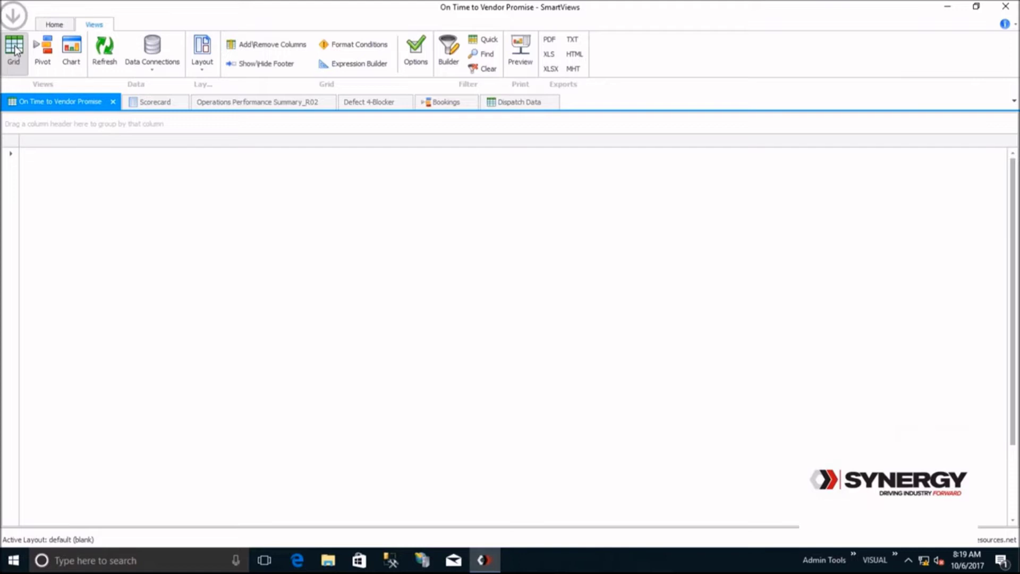
Step: Add Purchase Order ID, Part ID, Promise Date, Recv Date, Is On Time, Is Late and On Time To Promise in Days columns
click(271, 50)
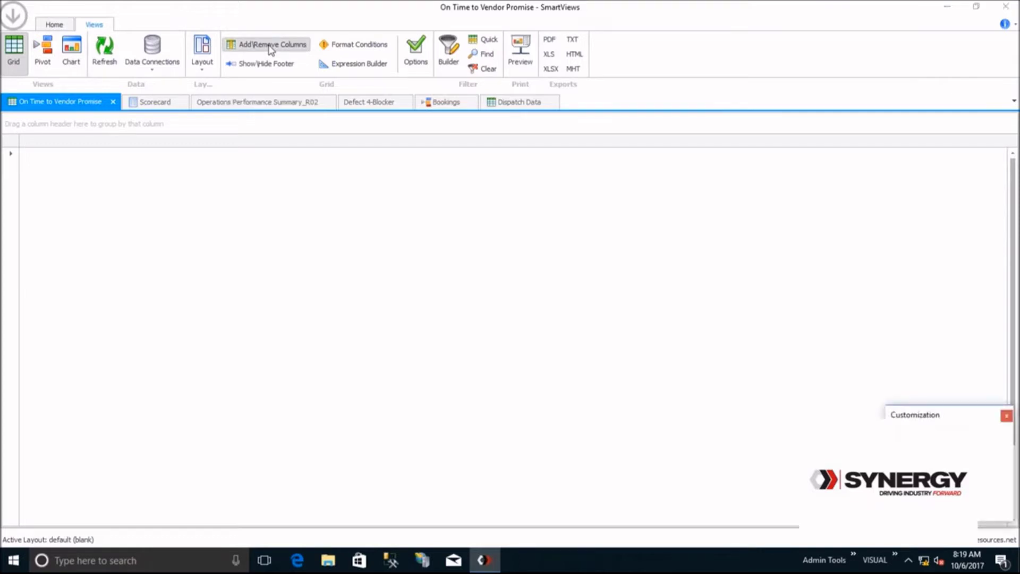
drag(968, 416, 927, 320)
drag(964, 351, 30, 159)
double_click(899, 346)
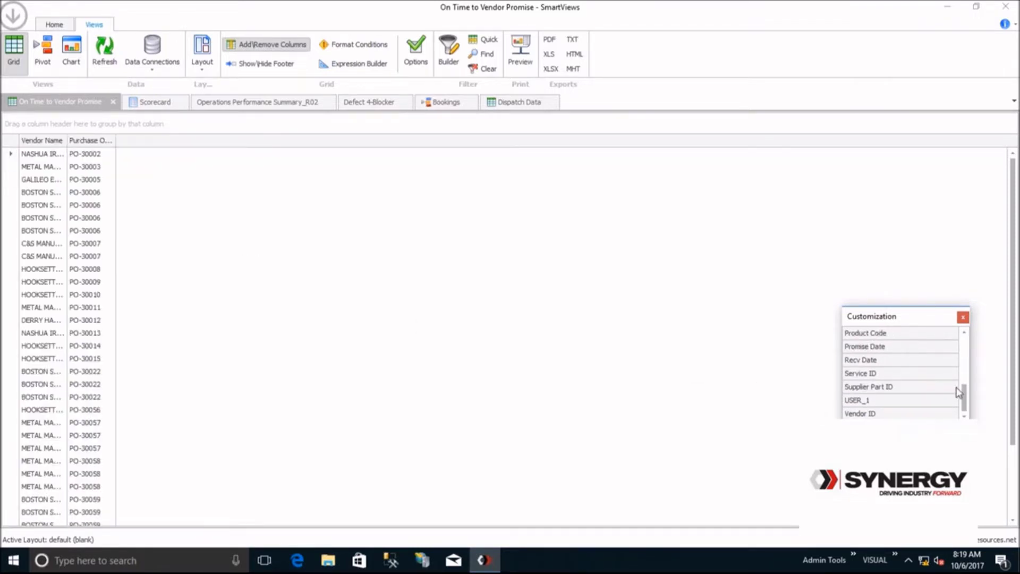
drag(965, 399, 964, 377)
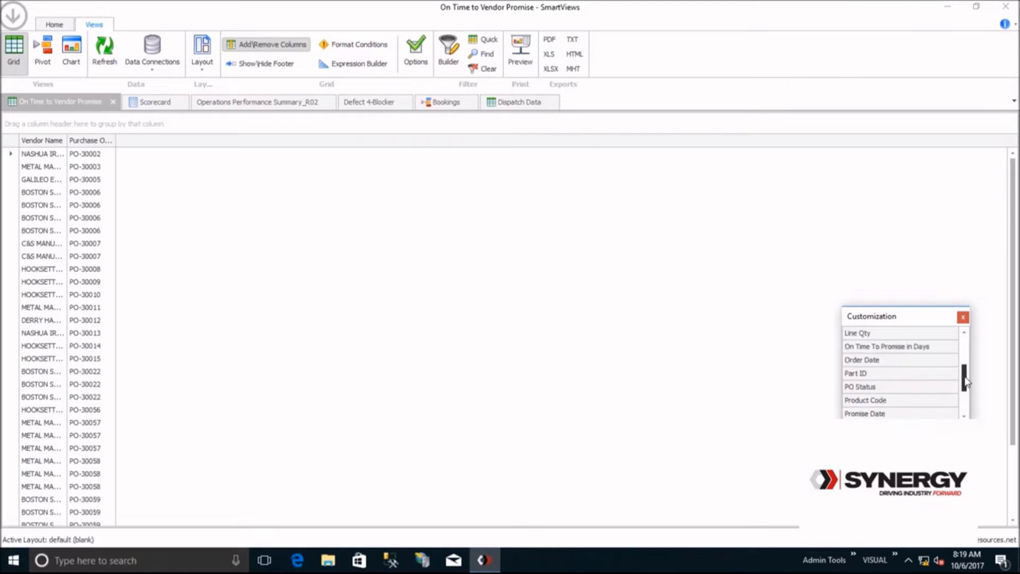
double_click(901, 373)
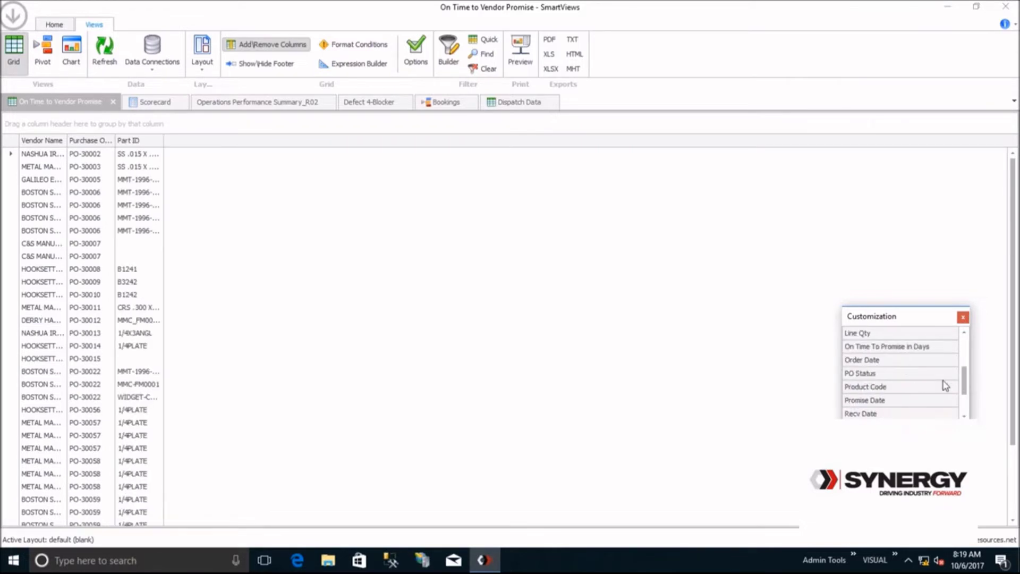
double_click(909, 402)
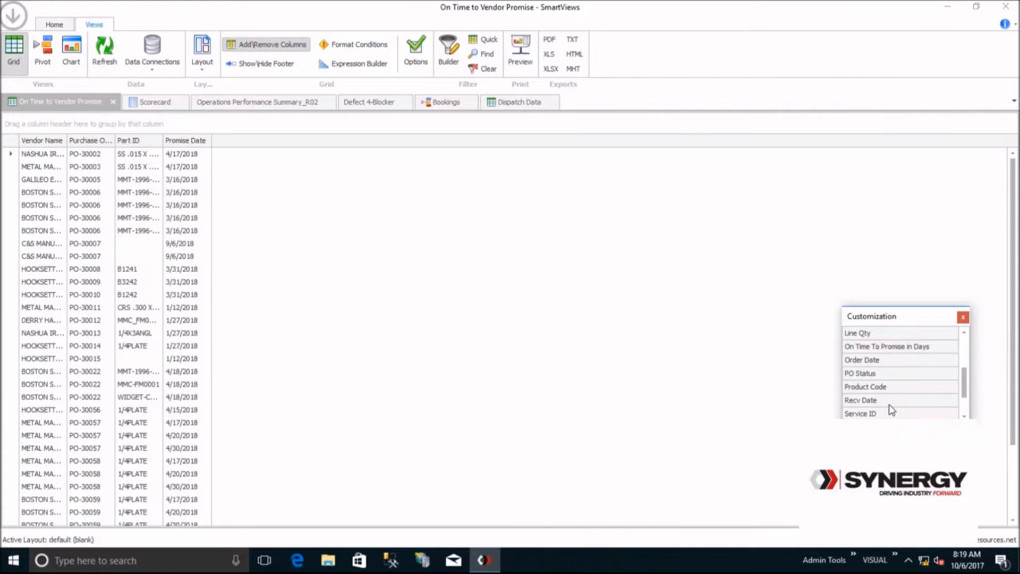
double_click(893, 404)
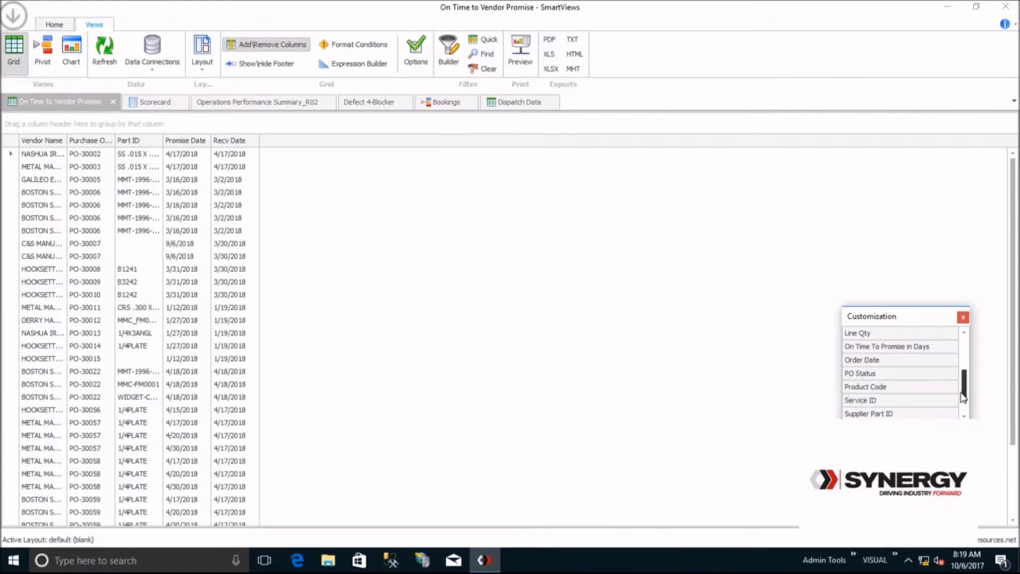
drag(964, 396, 964, 382)
double_click(879, 346)
double_click(879, 335)
double_click(885, 346)
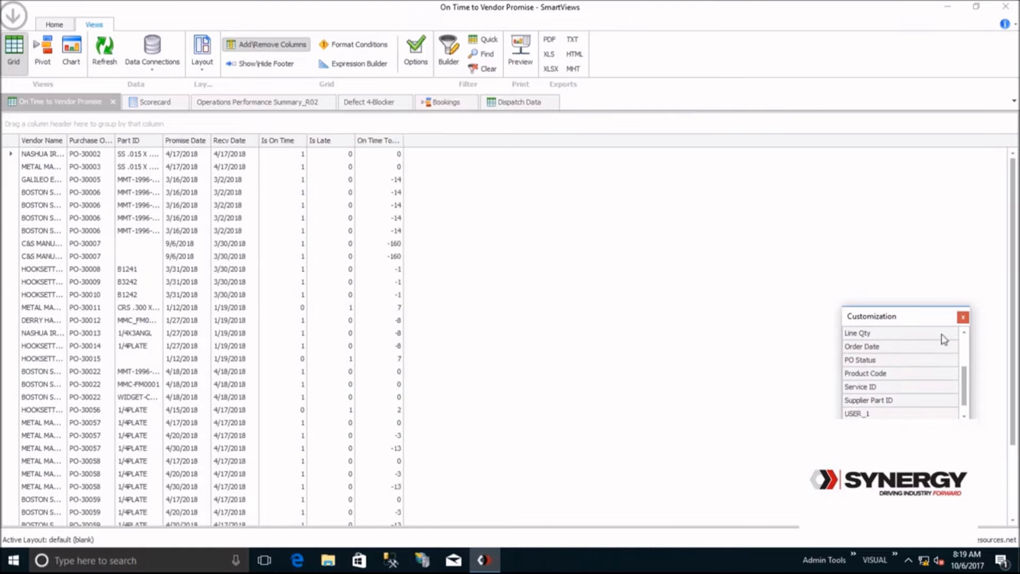
click(962, 317)
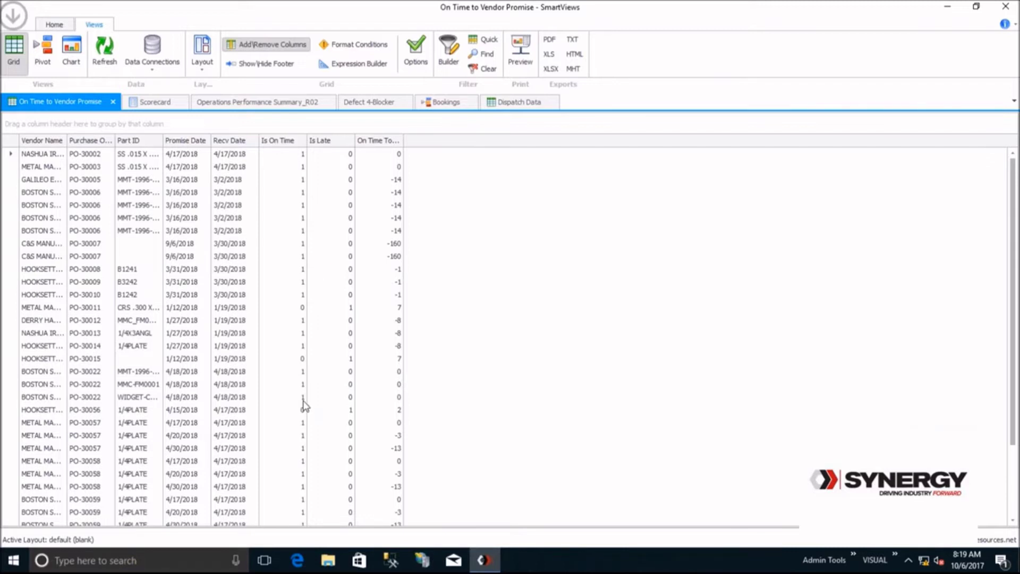
click(383, 413)
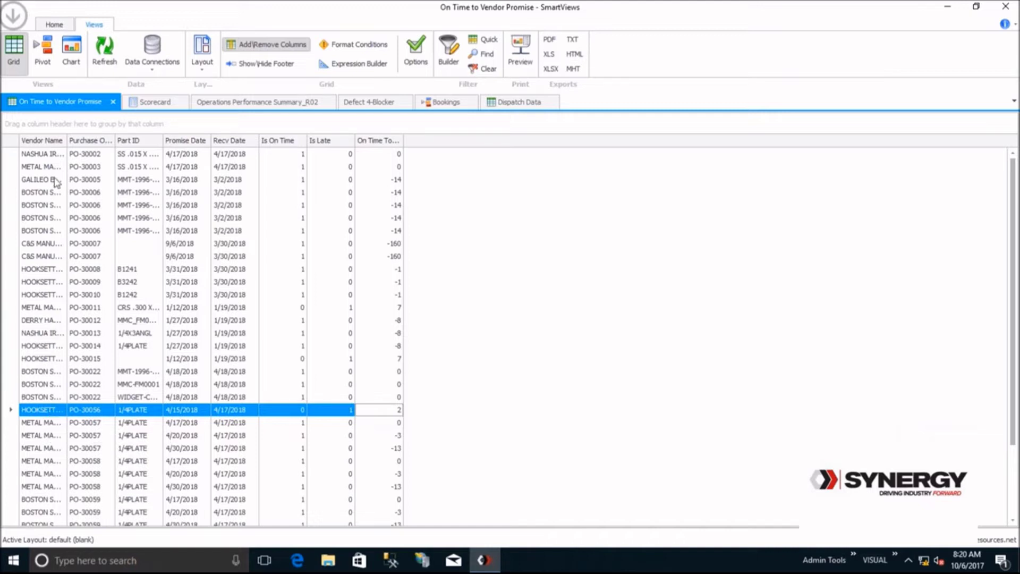
Step: Group rows by Vendor Name, widen Purchase Order ID, and select late orders PO-30015 and PO-30056
drag(67, 140, 42, 124)
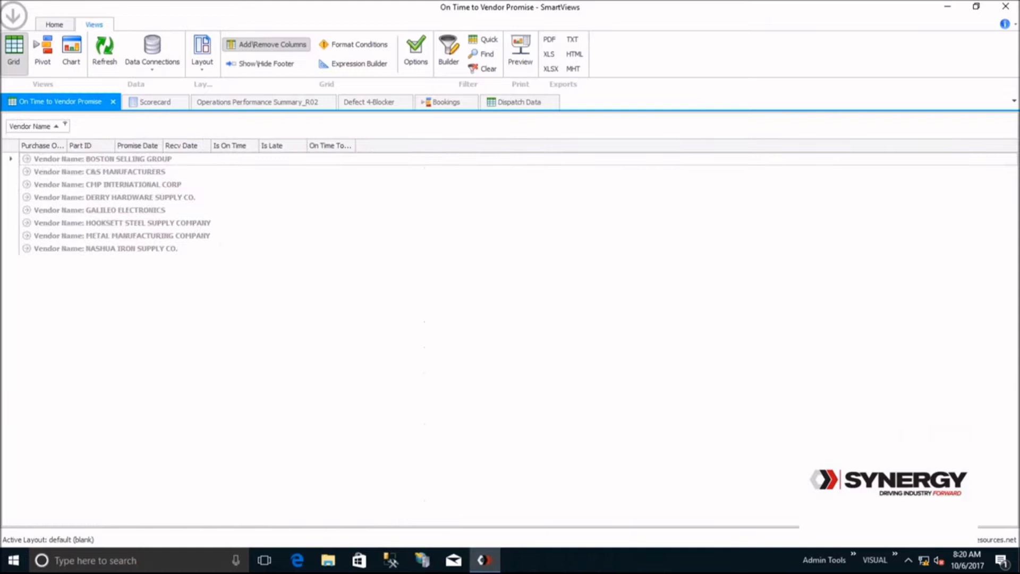
click(27, 223)
drag(67, 144, 105, 142)
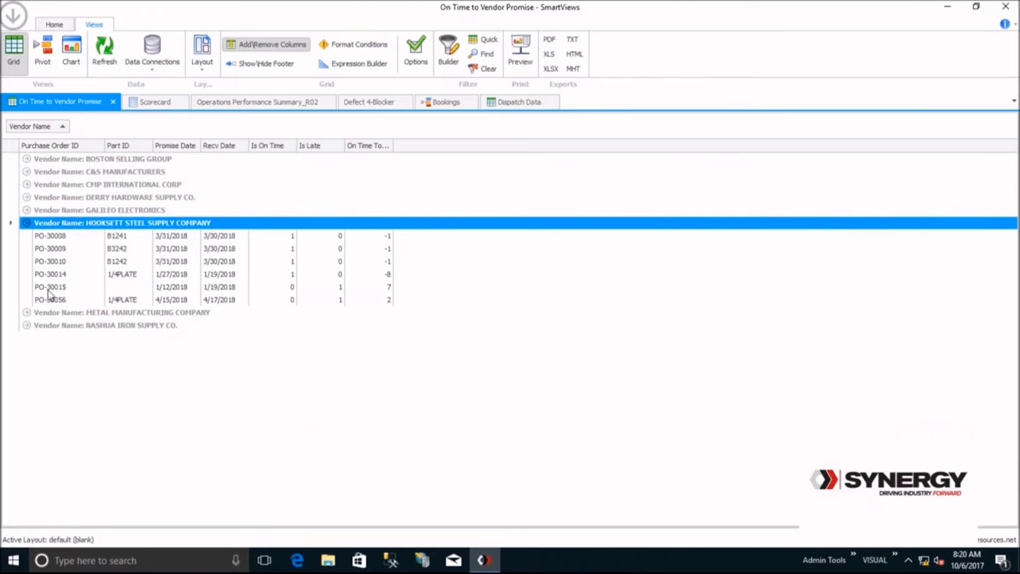
click(333, 290)
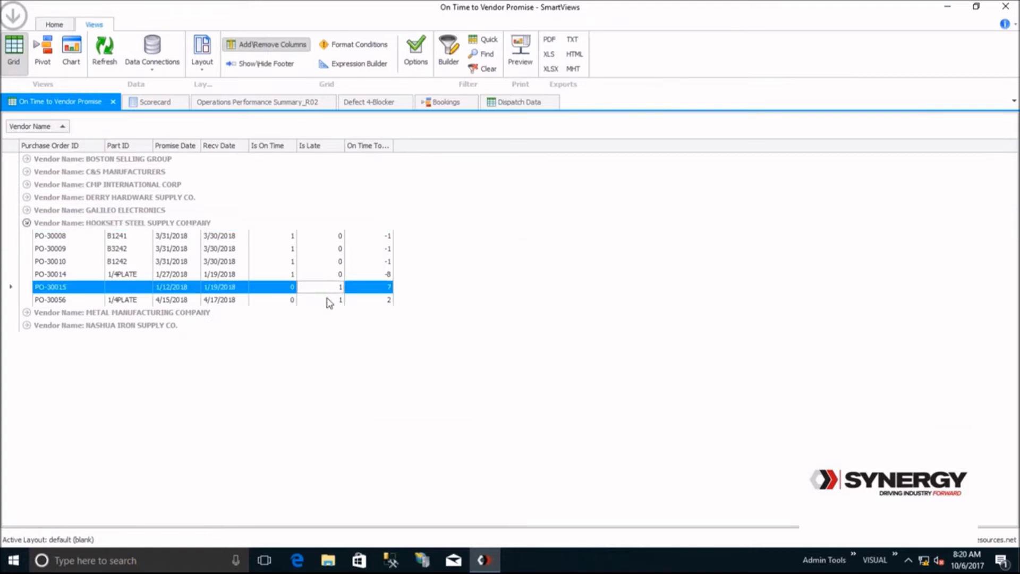
click(327, 300)
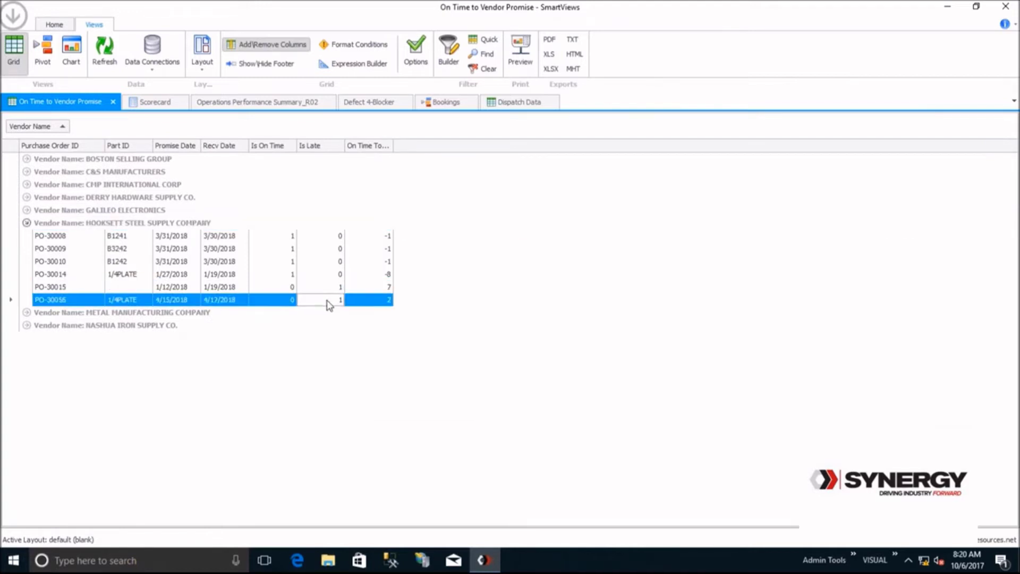
Step: Filter Part ID to 1/4PLATE and expand the Boston Selling Group and Metal Manufacturing groups
click(149, 147)
click(162, 187)
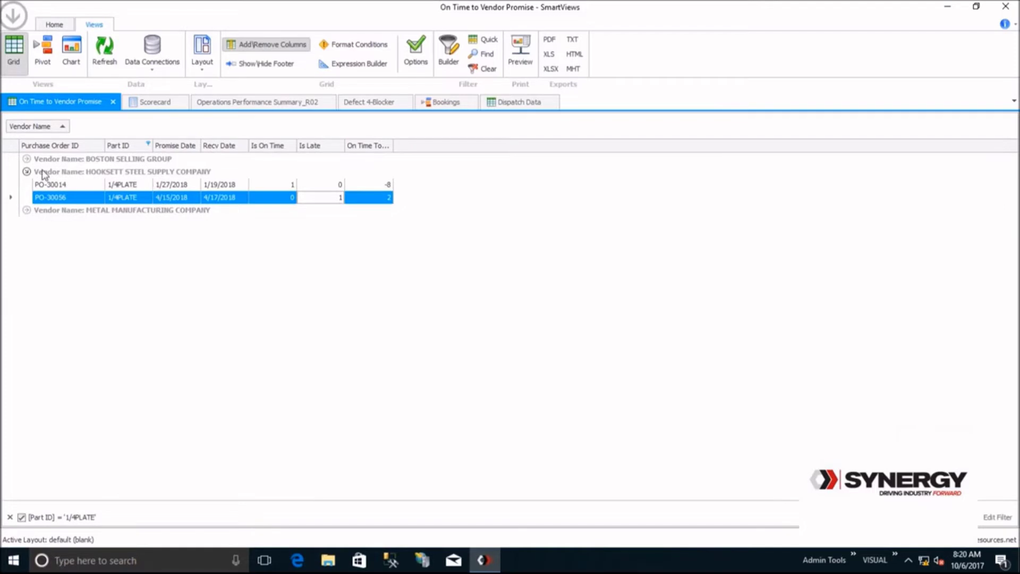
click(27, 159)
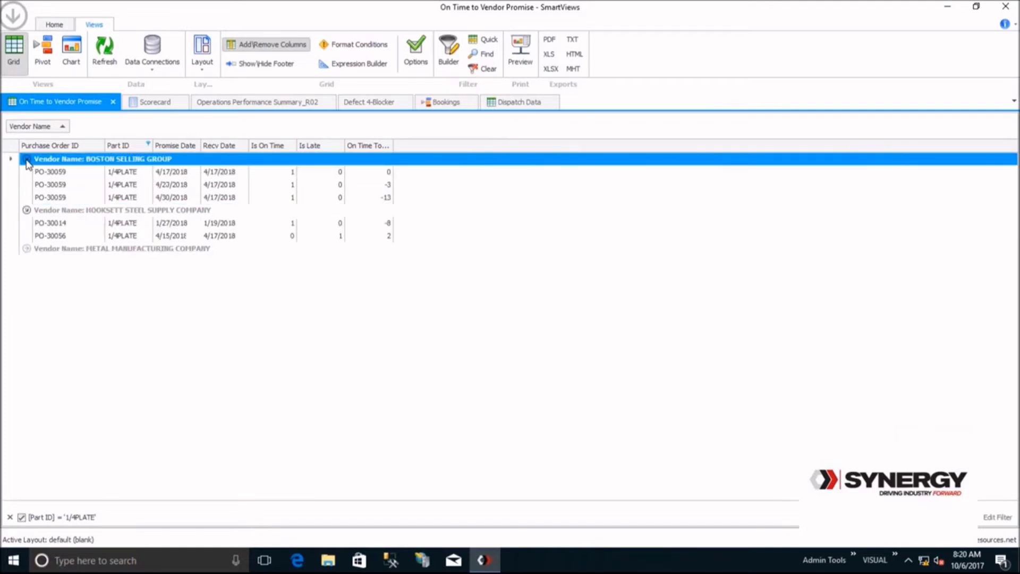
click(26, 248)
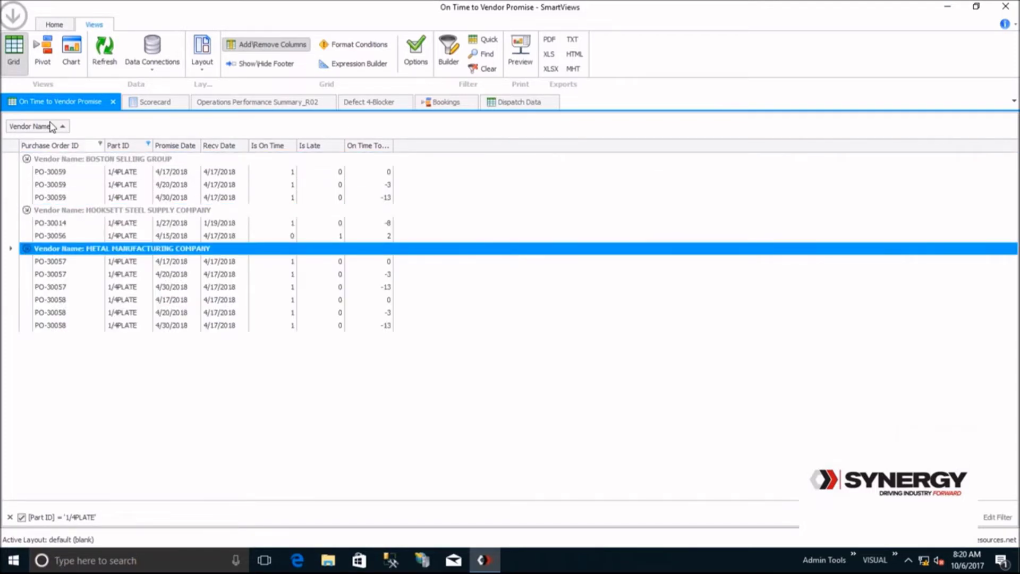
Step: Switch to a pivot with Vendor ID rows showing Is On Time and Is Late counts
click(51, 59)
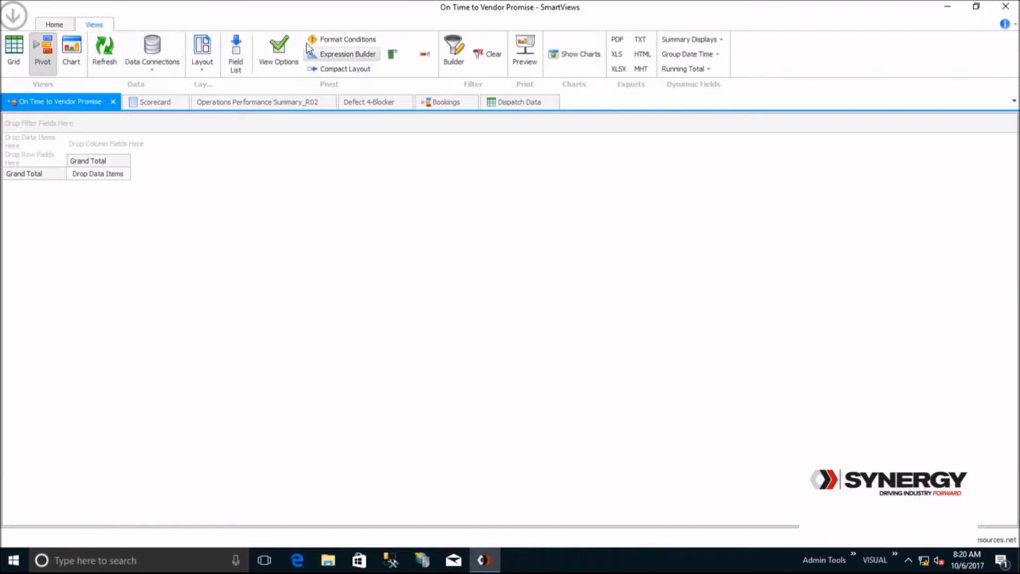
click(242, 65)
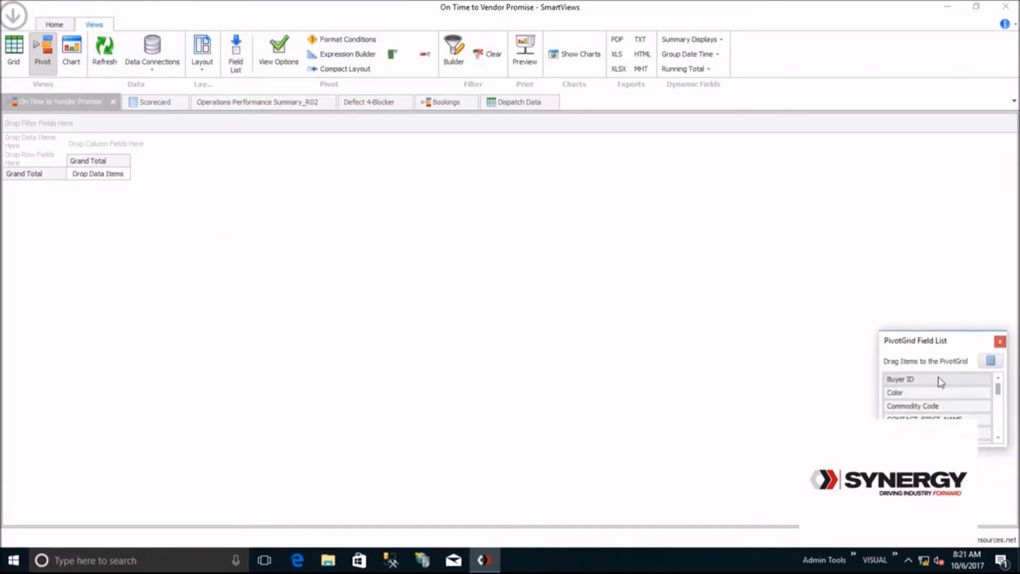
drag(994, 396, 997, 429)
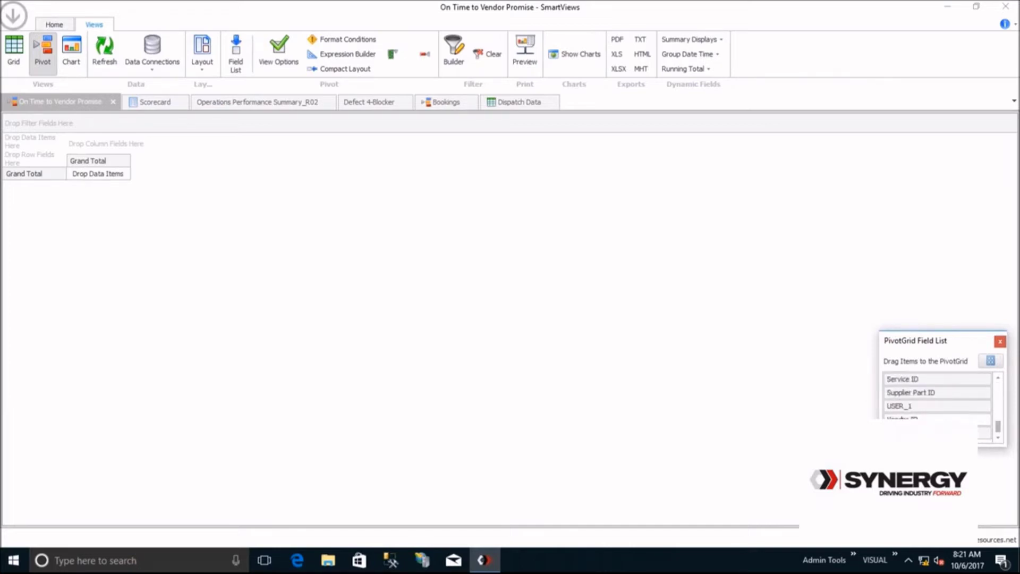
drag(903, 418, 32, 166)
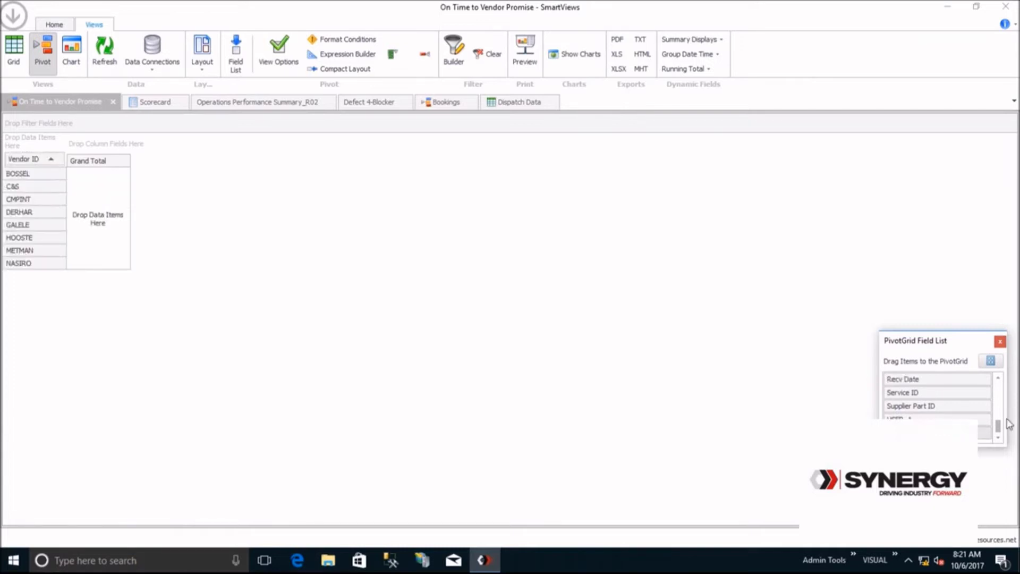
drag(997, 425, 24, 143)
drag(917, 391, 58, 152)
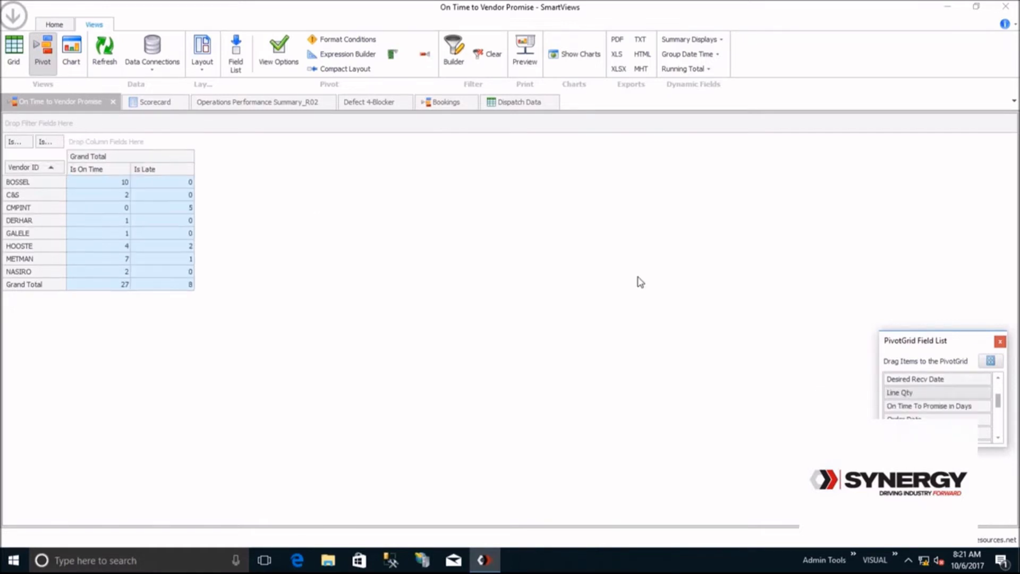
Step: Drill into CMPINT's 5 late lines and move the detail window to reveal the Is Late column
click(1000, 341)
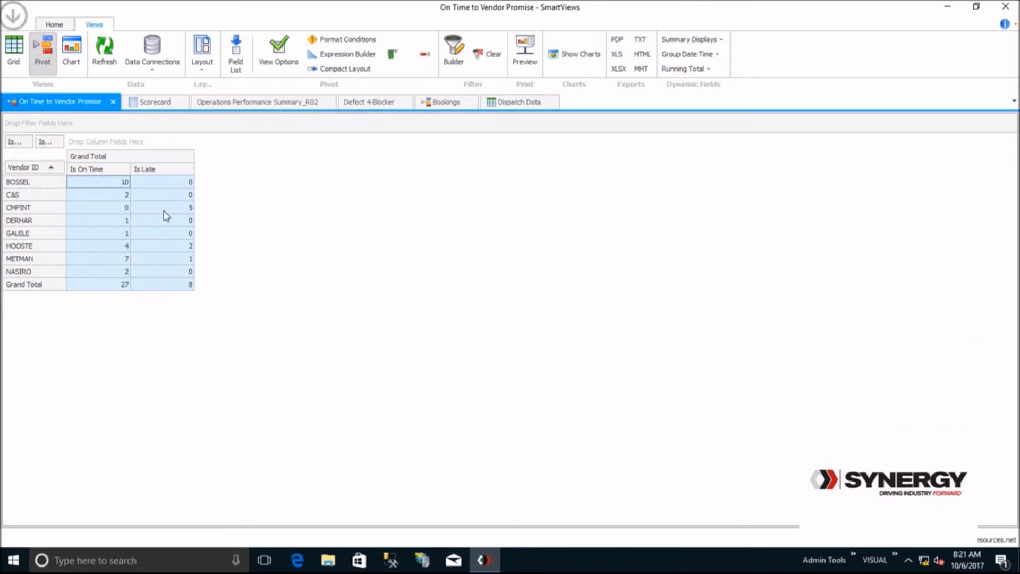
click(183, 211)
double_click(179, 210)
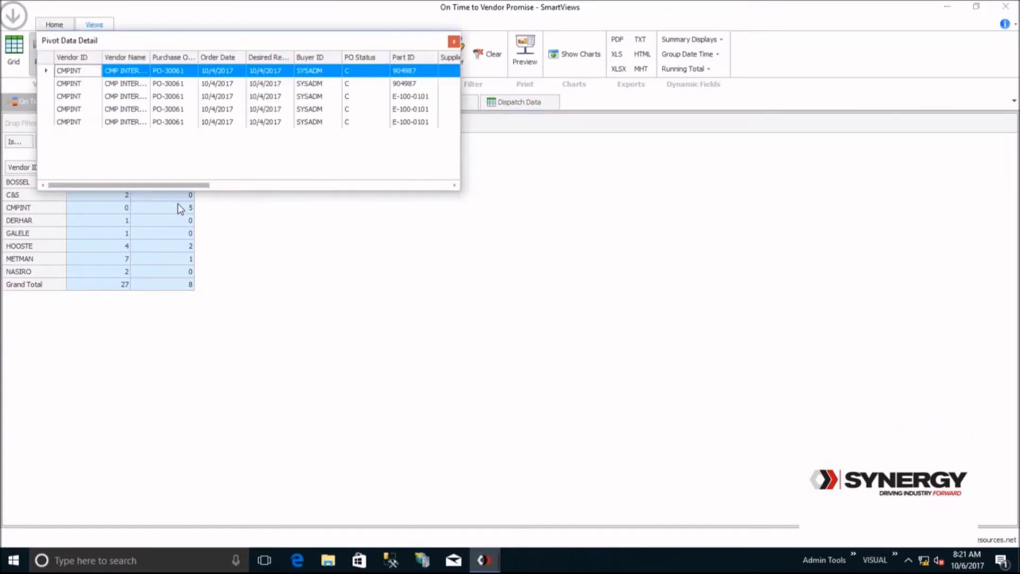
drag(211, 47, 254, 117)
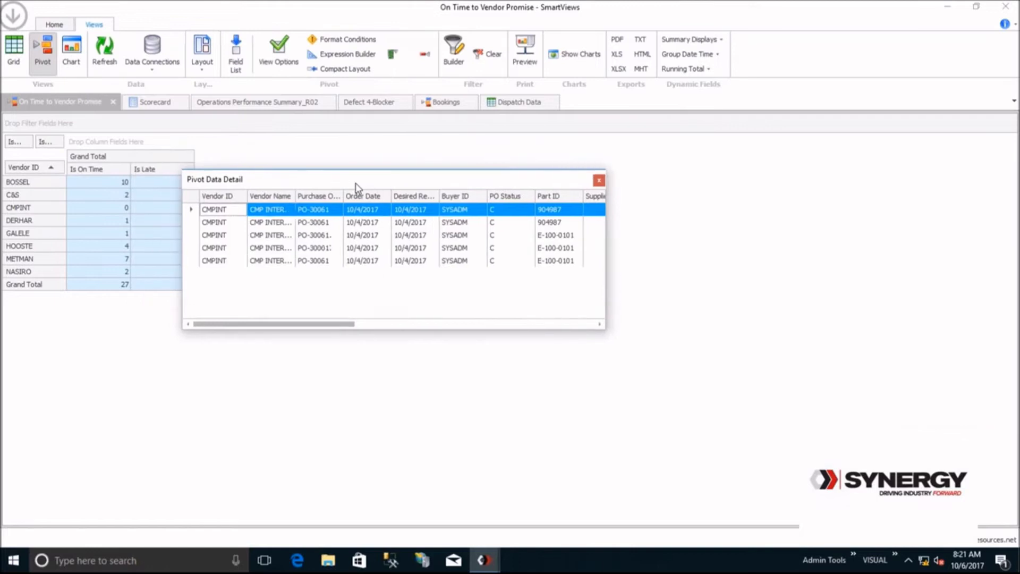
drag(355, 182, 384, 170)
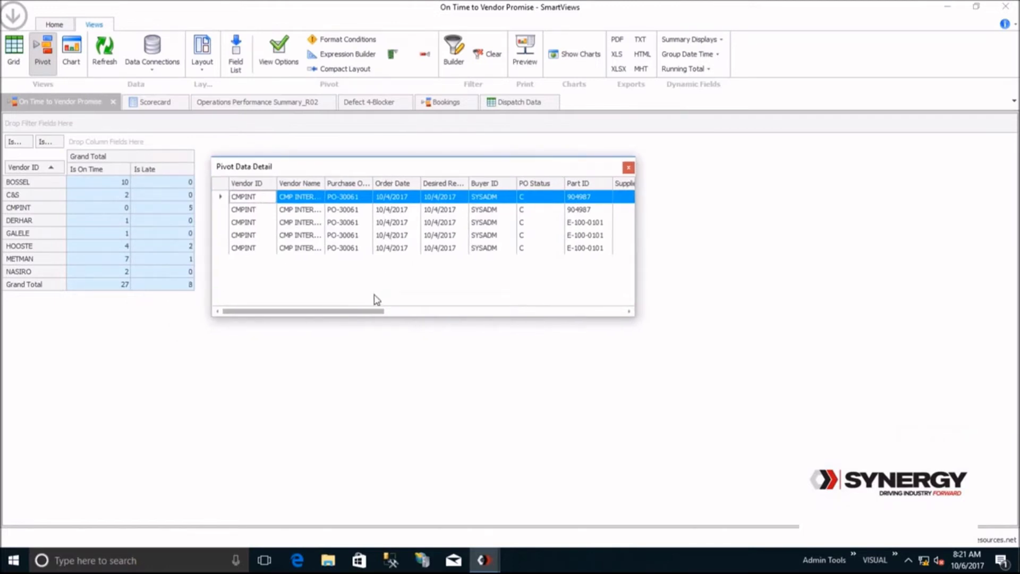
mouse_move(371, 311)
mouse_down()
mouse_move(616, 318)
mouse_move(368, 317)
mouse_up()
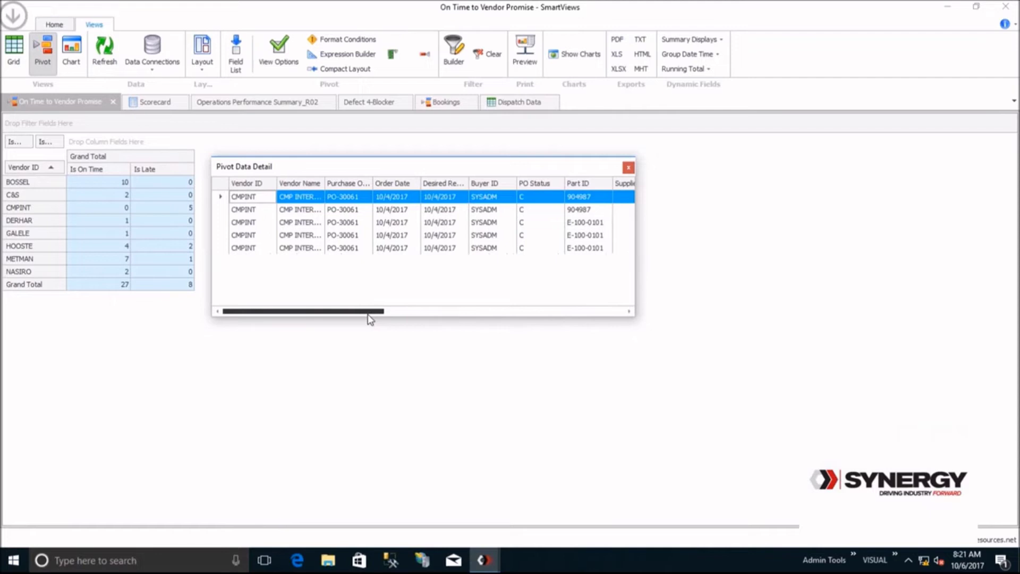
Step: Chart the Is Late values as a pie chart on the Chart tab
click(627, 168)
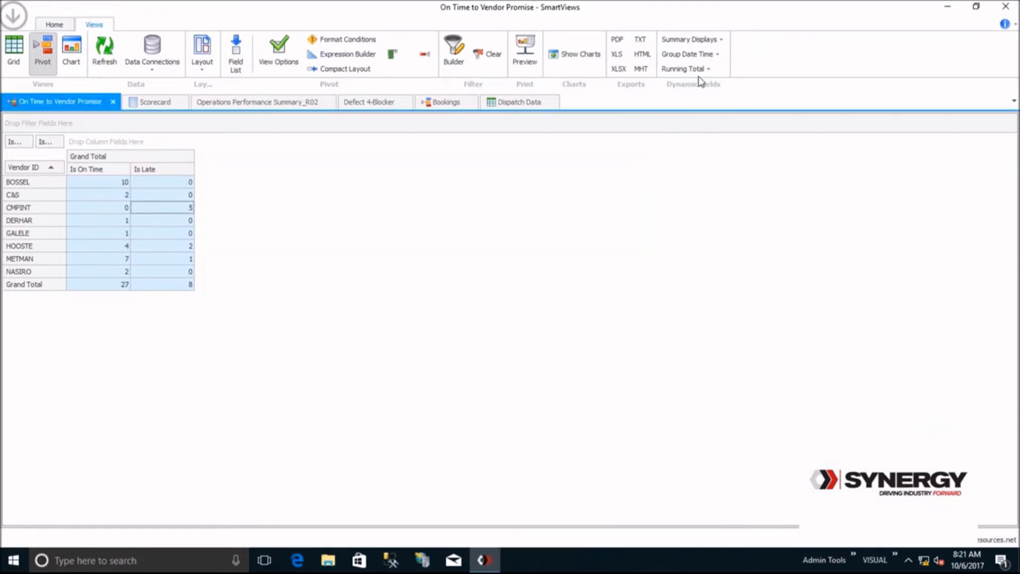
click(159, 171)
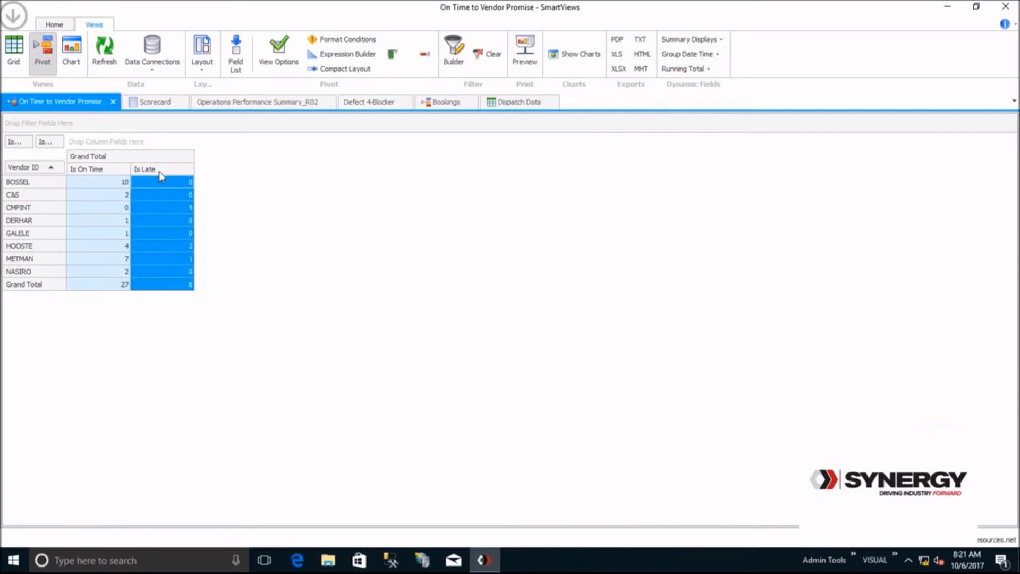
click(571, 55)
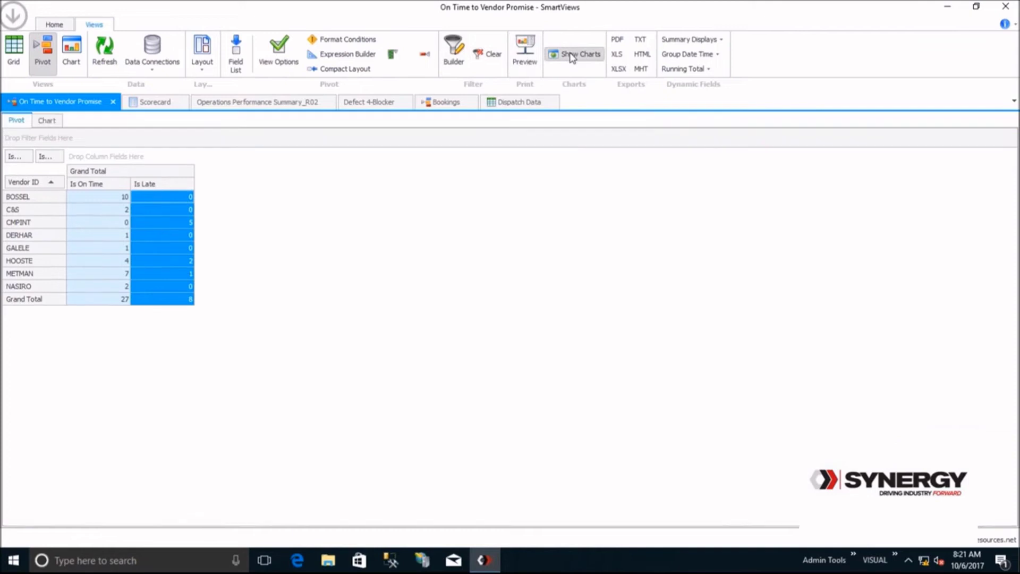
click(47, 121)
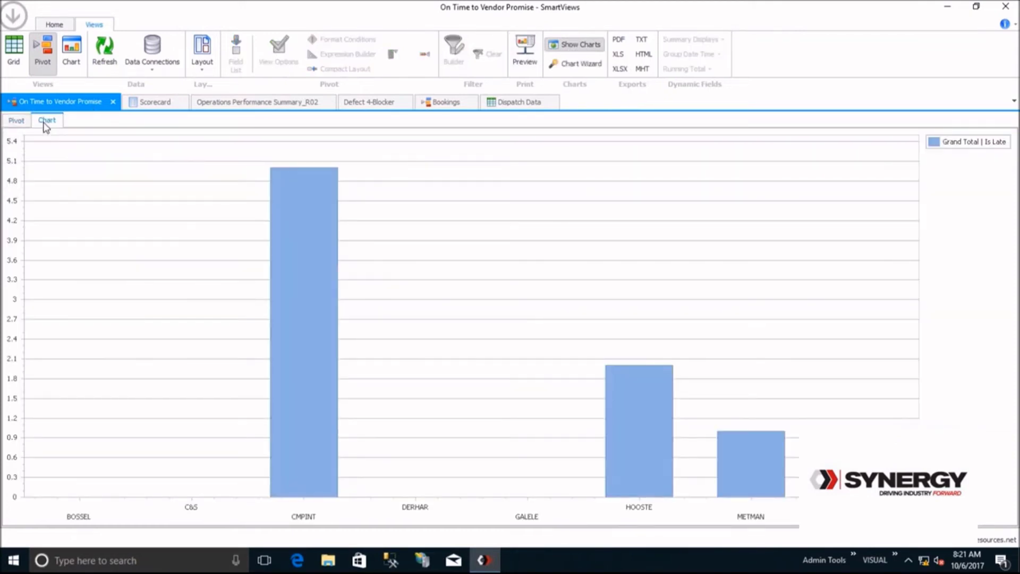
click(581, 64)
drag(807, 175, 807, 272)
click(518, 339)
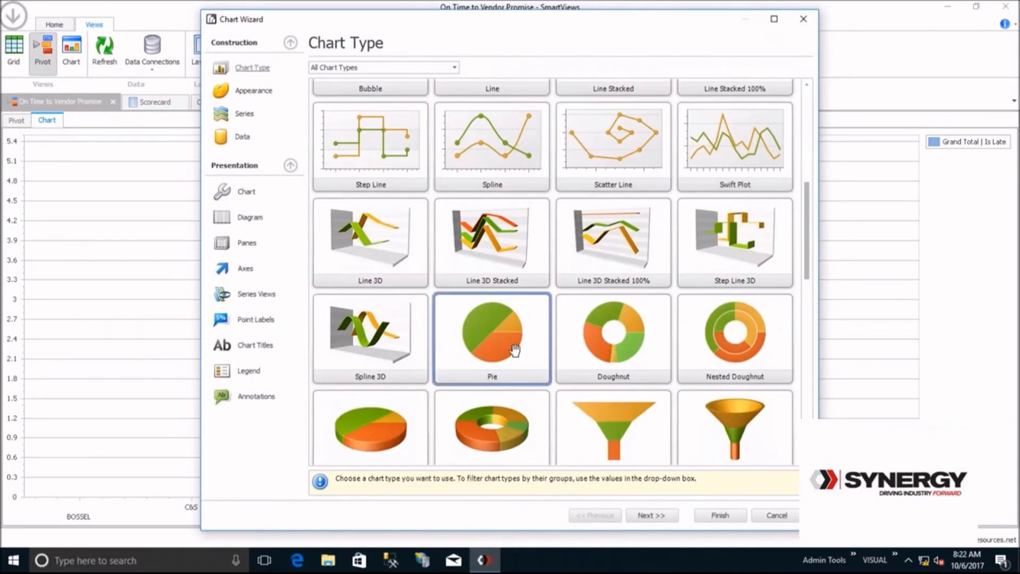
click(720, 516)
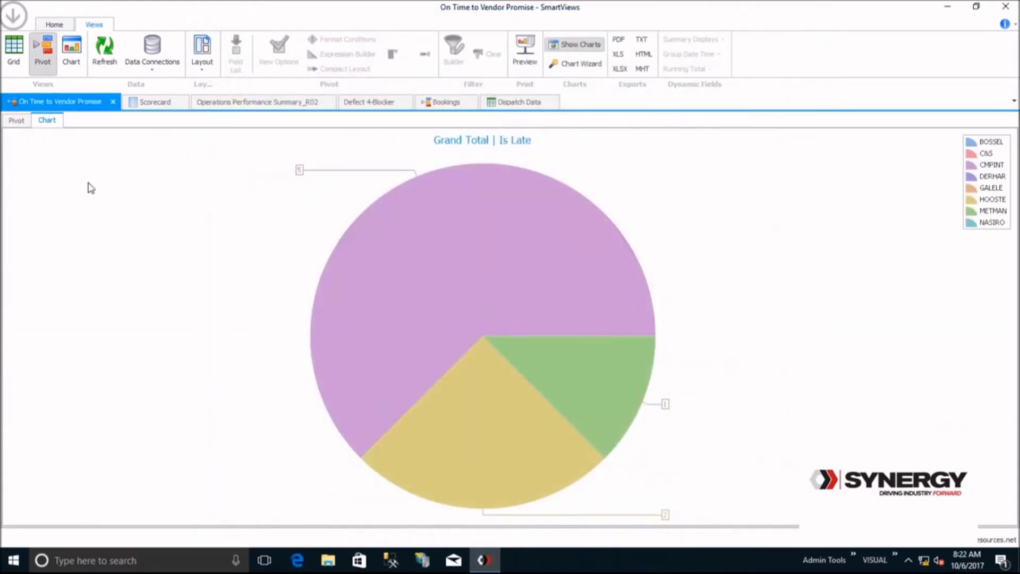
Step: Select both Is On Time and Is Late values and re-chart them as a bar chart
click(16, 121)
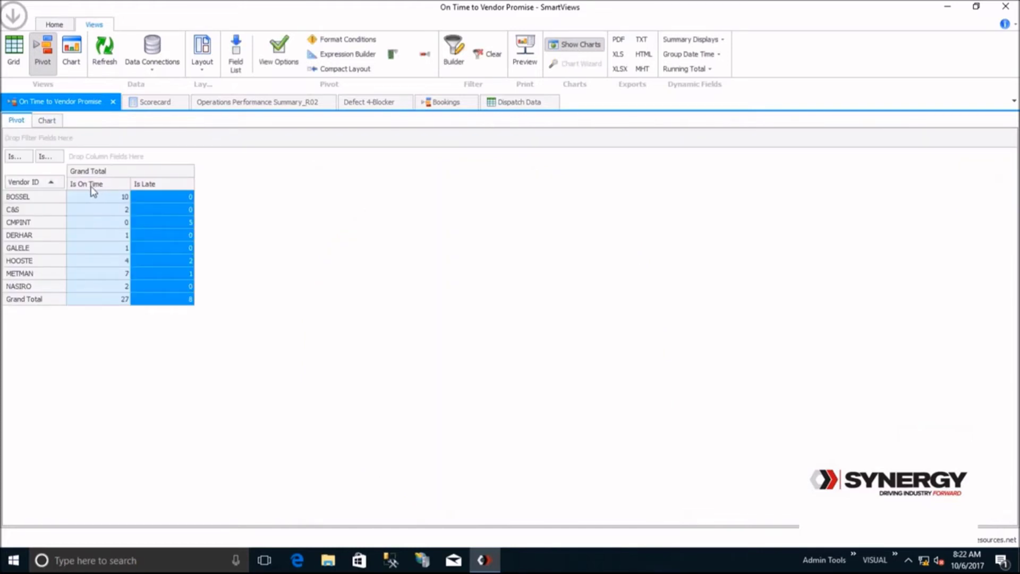
drag(93, 190, 165, 190)
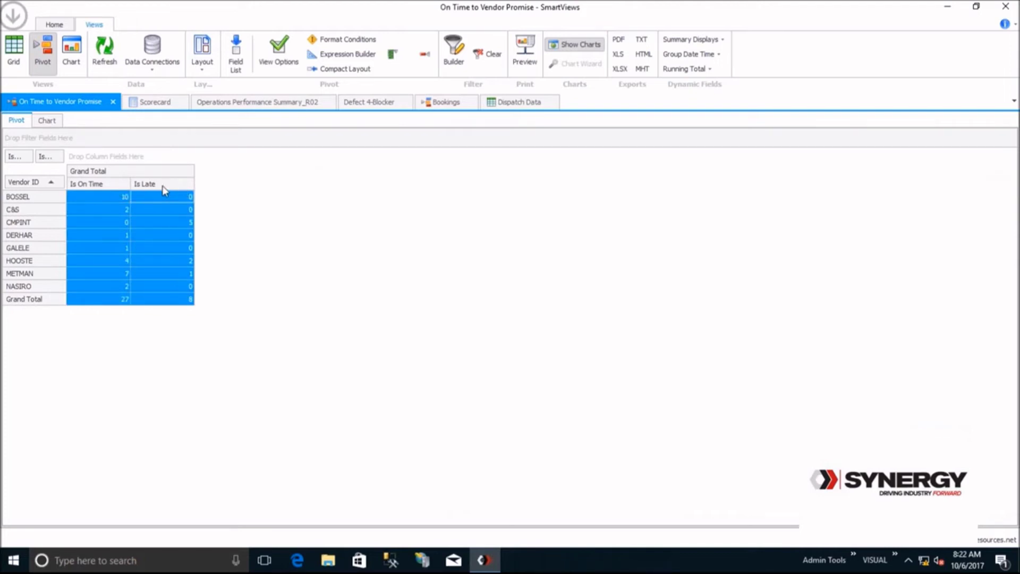
click(48, 122)
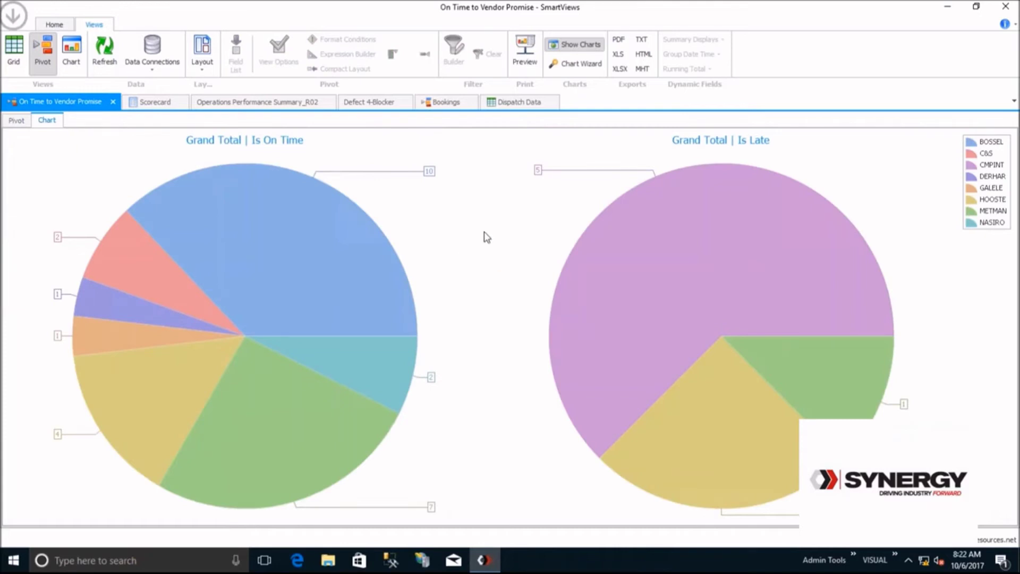
click(579, 66)
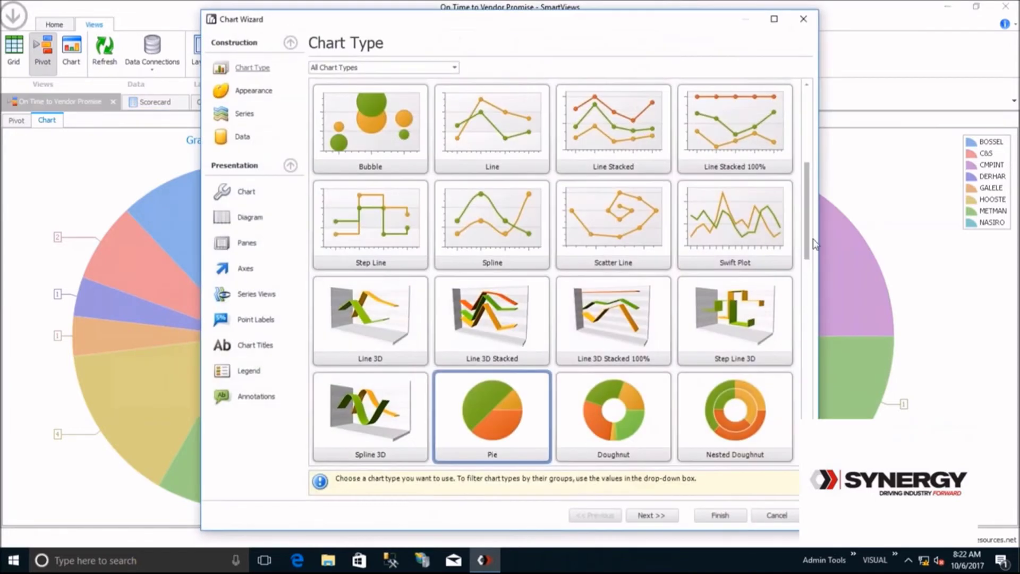
drag(808, 241, 808, 169)
click(370, 128)
click(720, 515)
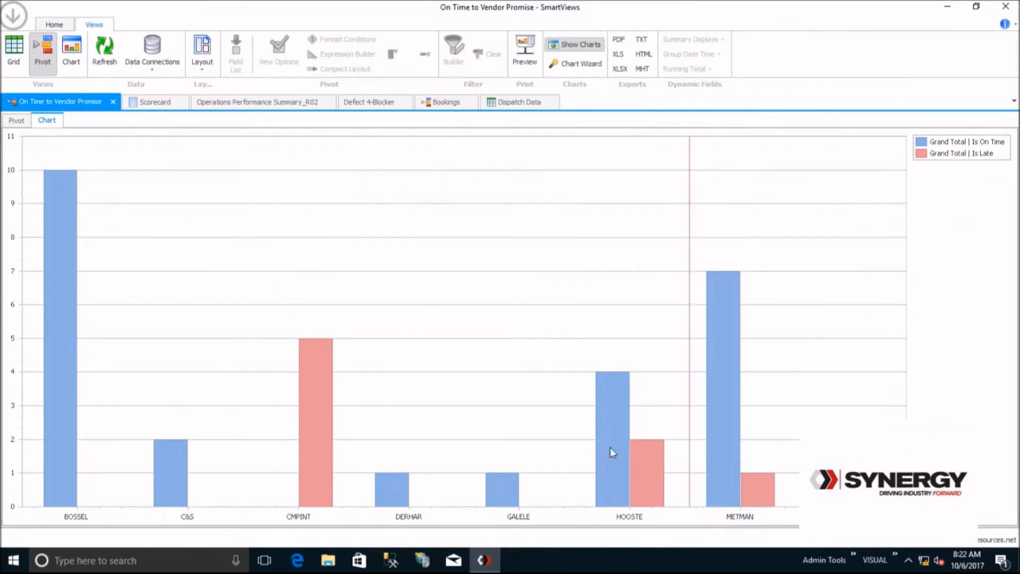
Step: Group the pivot by Promise Date month and place the months across the columns
click(16, 125)
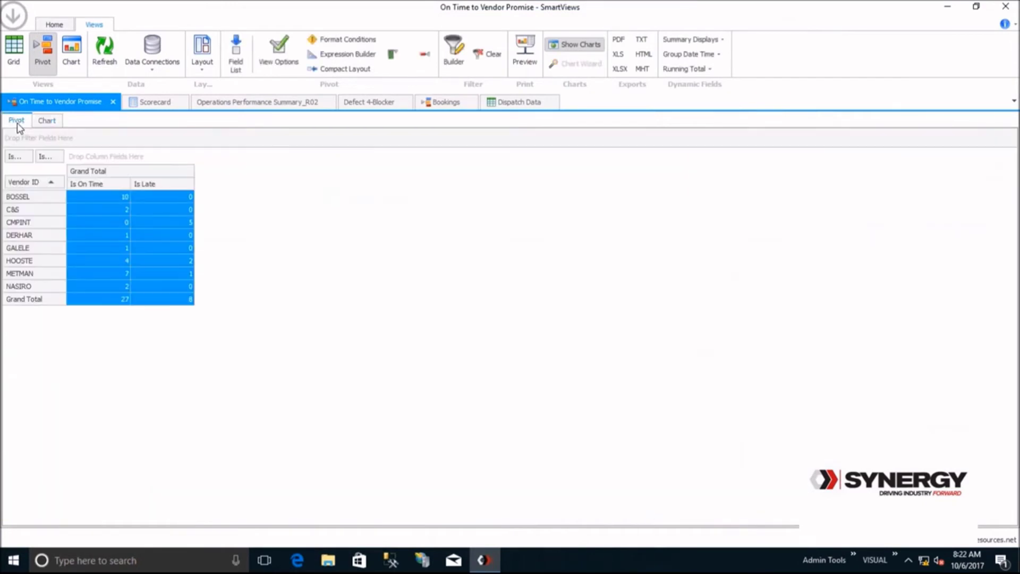
click(698, 55)
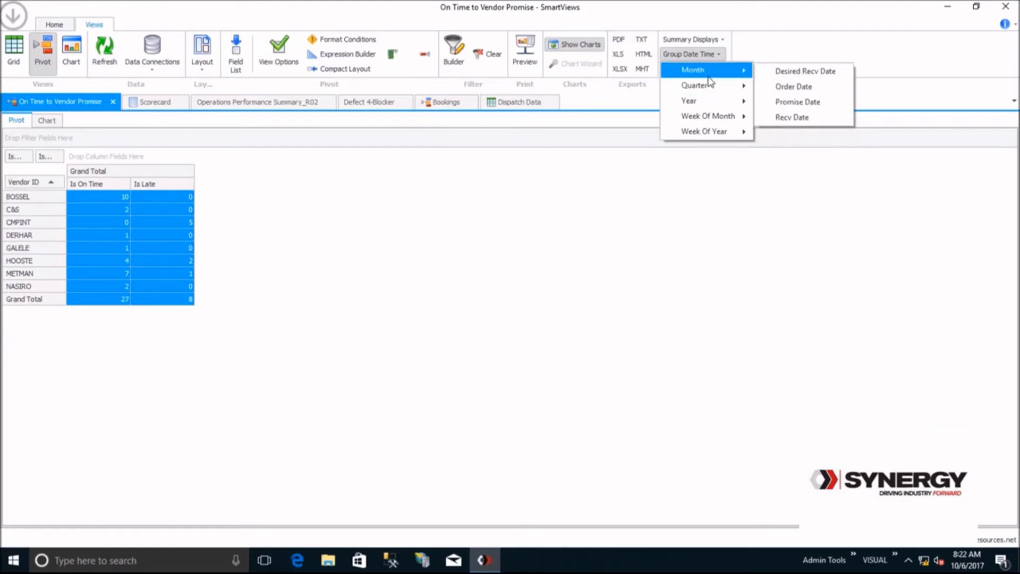
click(790, 106)
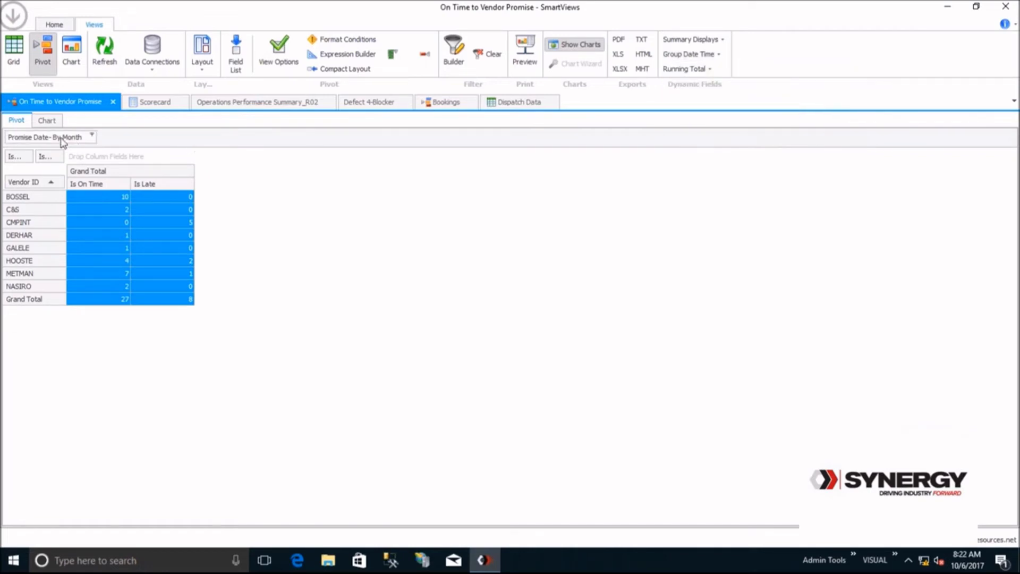
drag(52, 139, 100, 162)
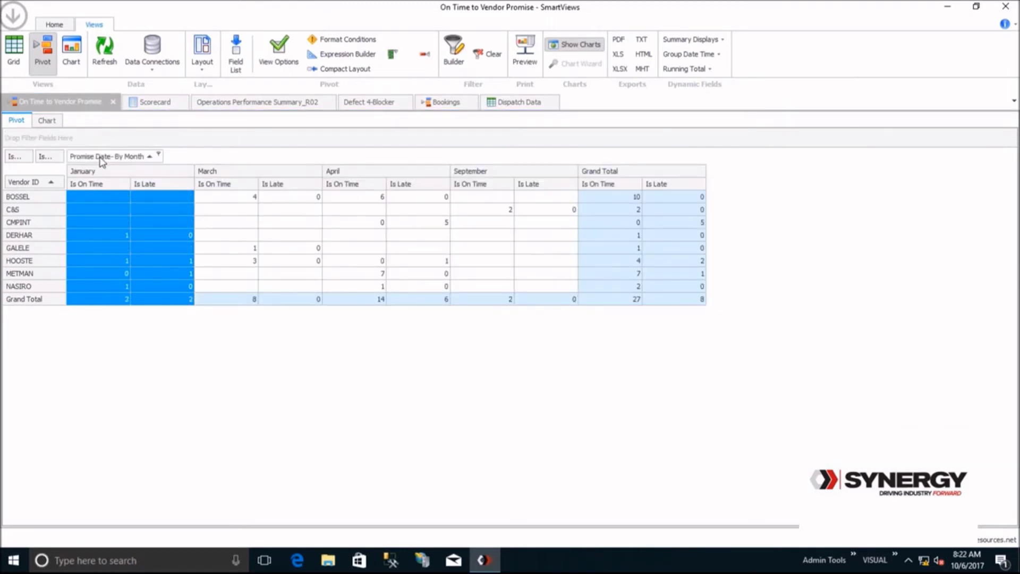
Step: Filter the promise months to March and April only
click(158, 155)
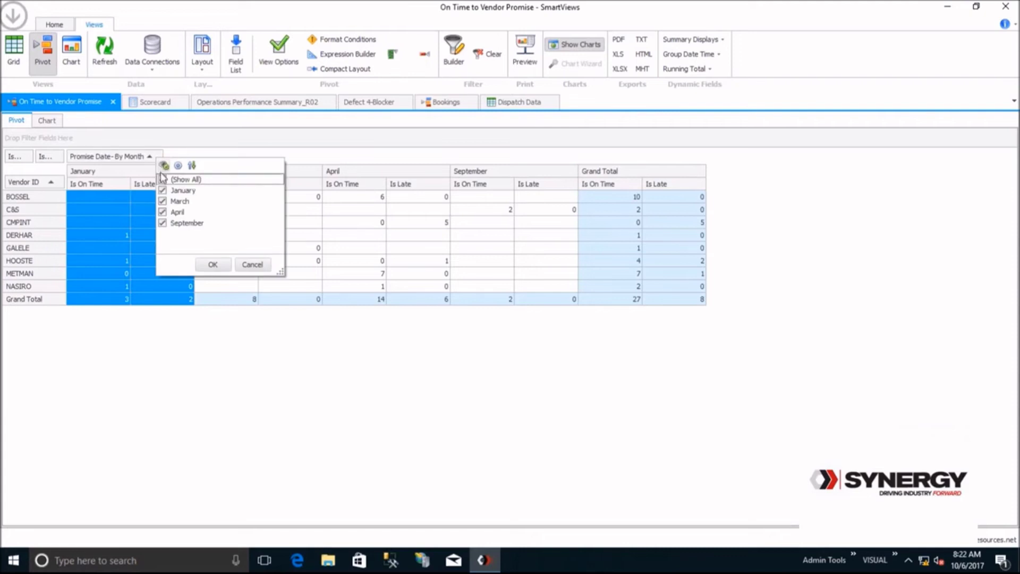
click(163, 180)
click(163, 212)
click(163, 201)
click(213, 264)
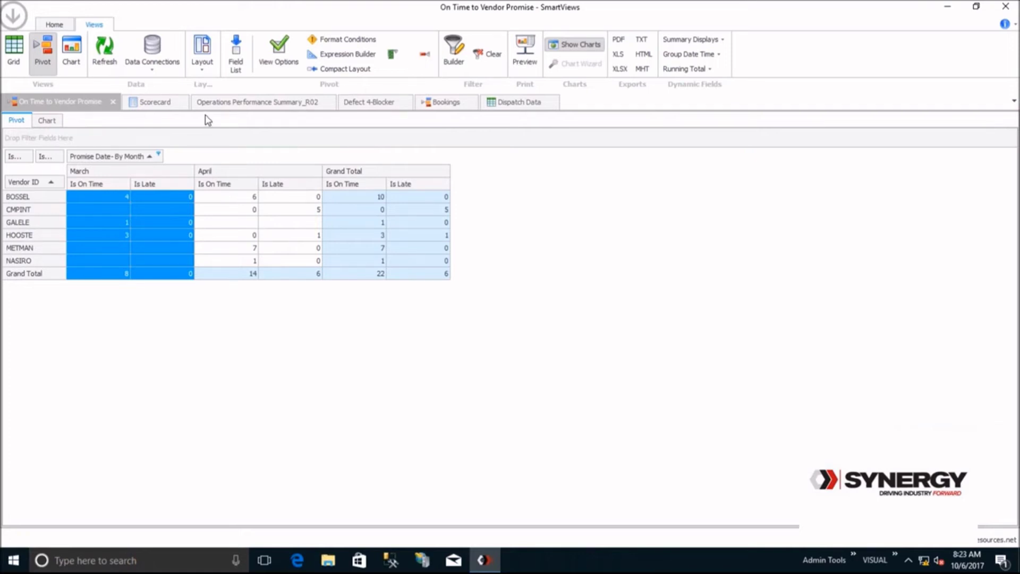
Step: Load the saved % On Time layout to add a Percent On Time column
click(202, 66)
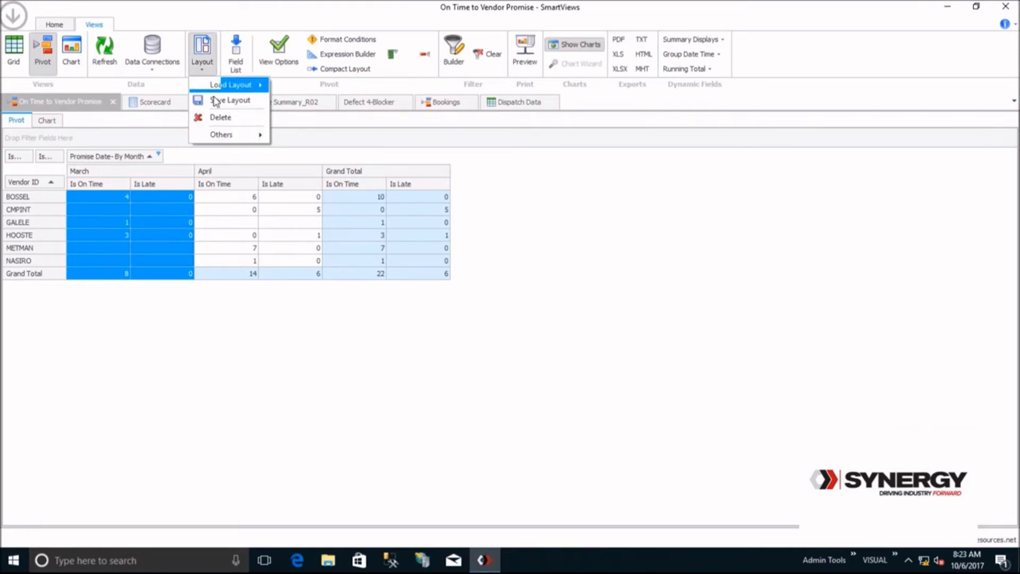
mouse_move(221, 91)
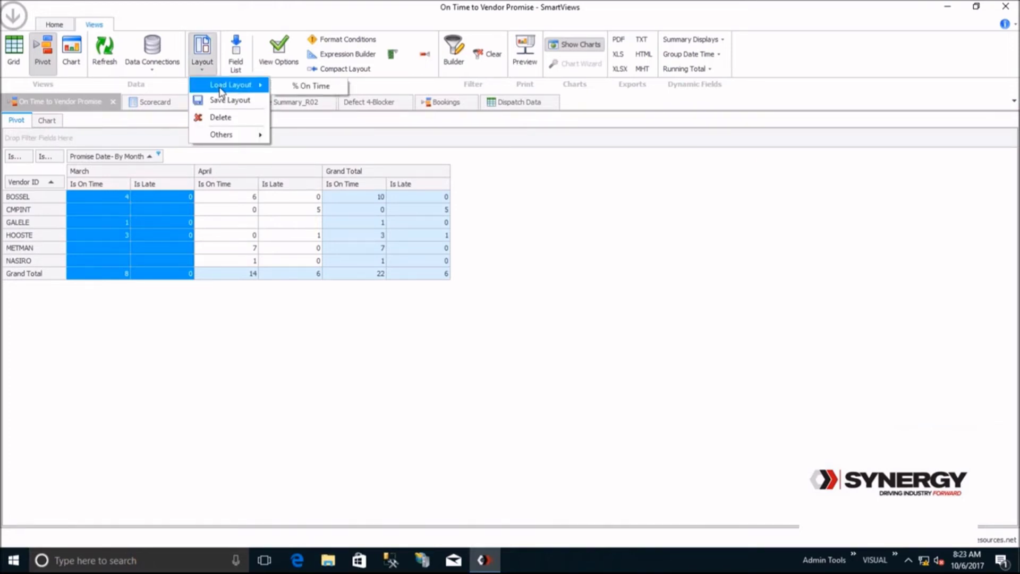
click(298, 86)
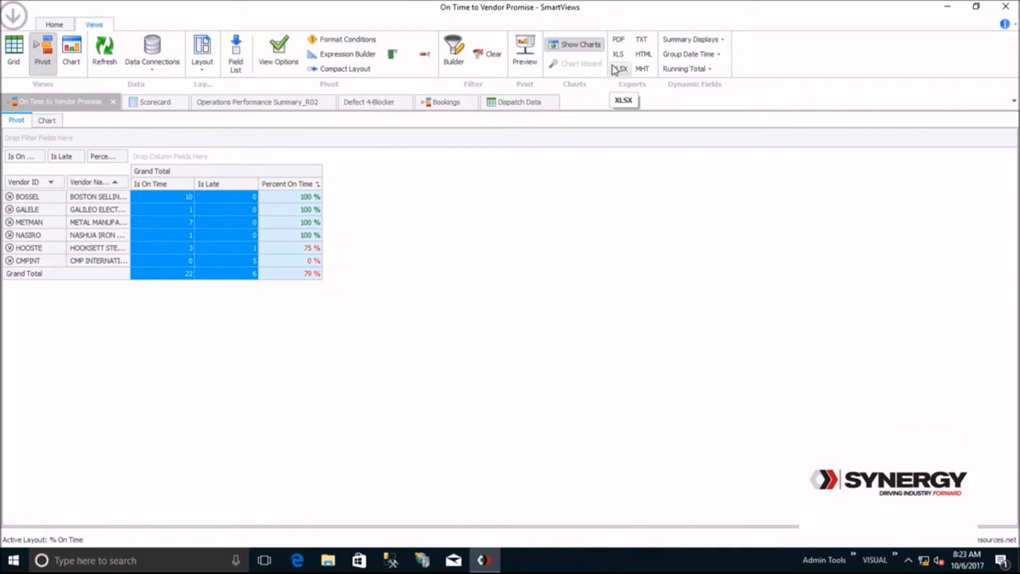
Step: Review the Supplier Performance Summary scorecard, then switch to the Operations Performance Summary_R02 dashboard
click(162, 102)
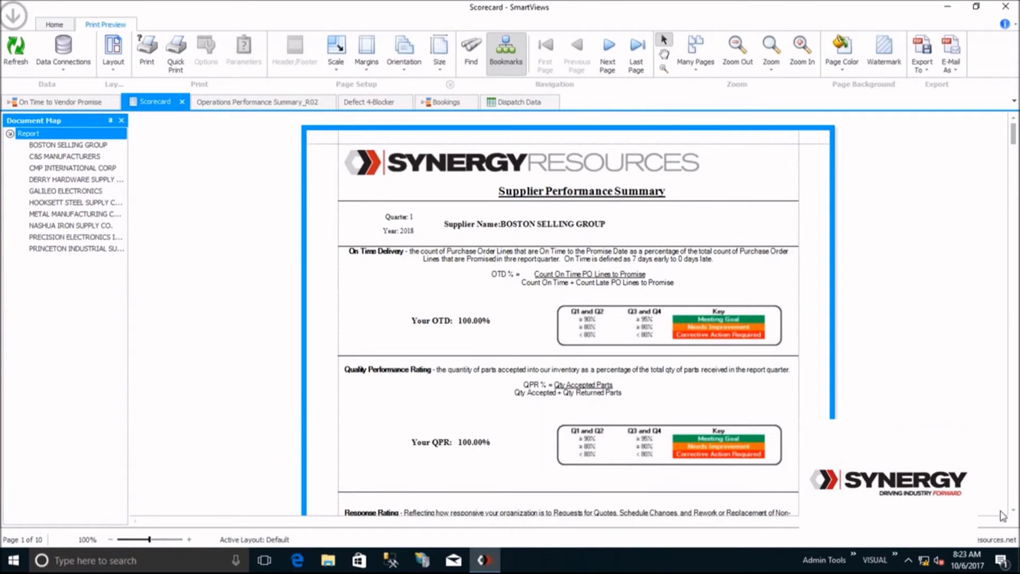
scroll(1012, 512, down, 3)
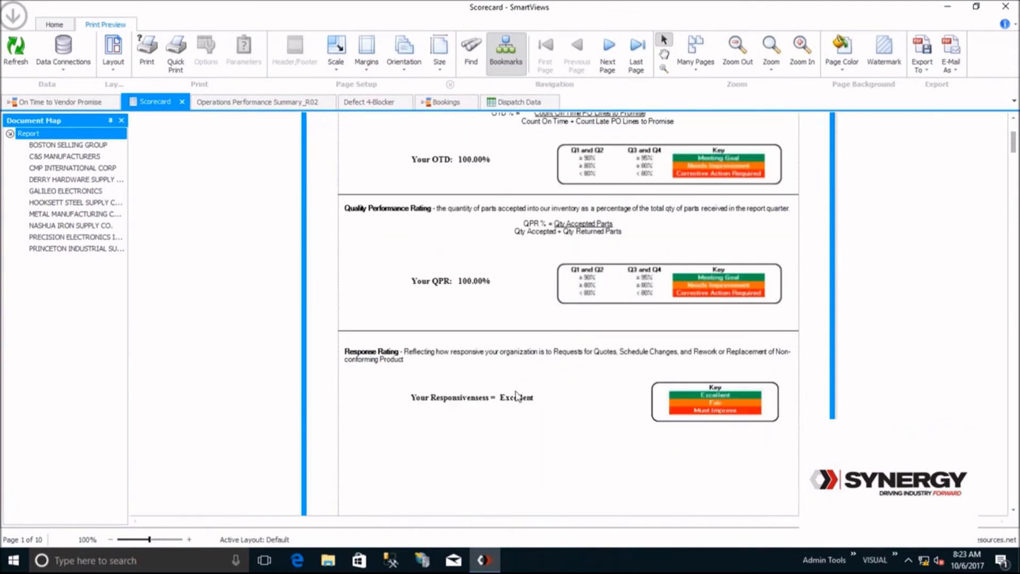
click(458, 414)
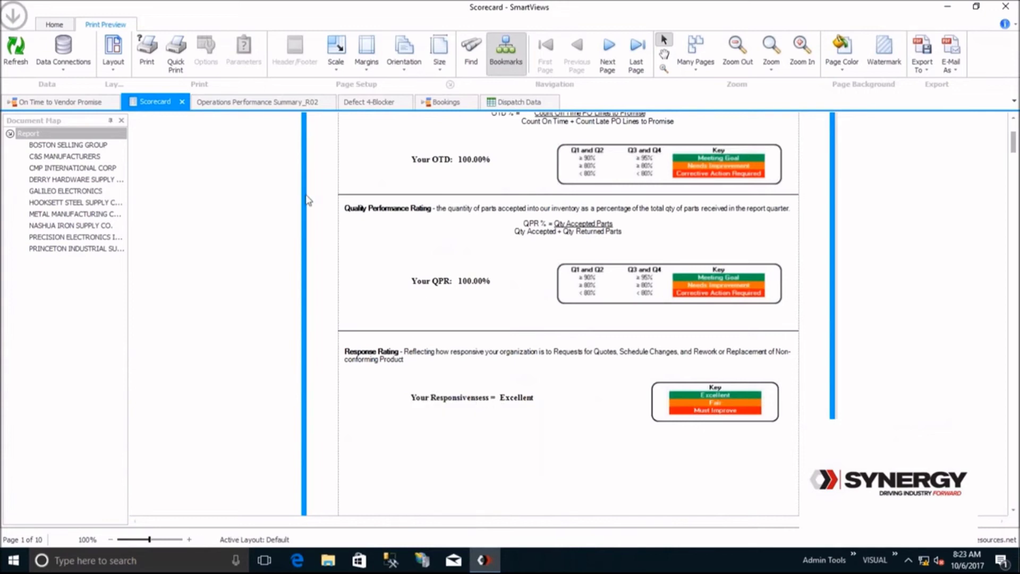
click(265, 106)
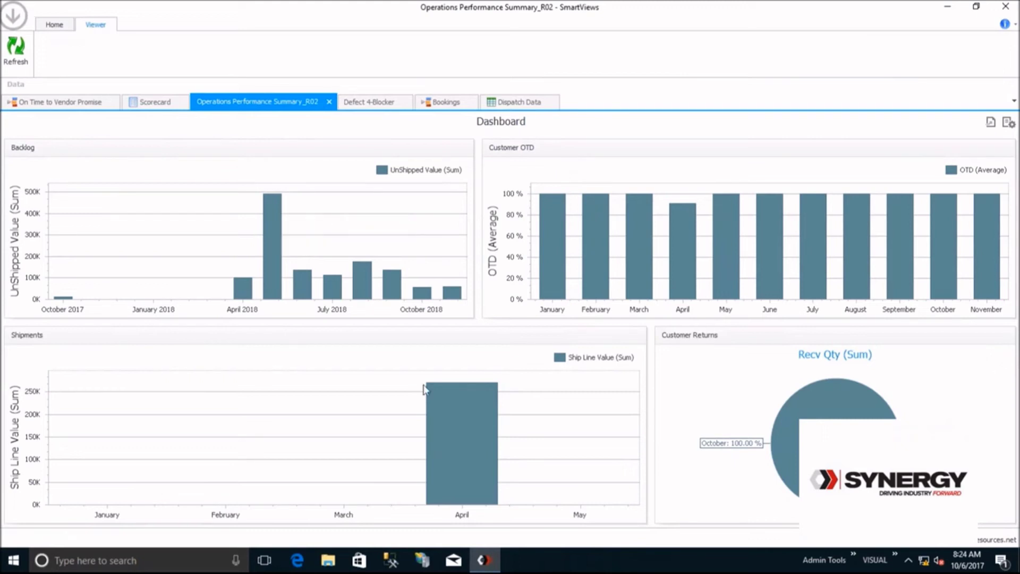
Step: View CONT, CRACK and DOC defects on Defect 4-Blocker, then move to the Bookings pivot
mouse_move(445, 420)
click(376, 104)
click(376, 104)
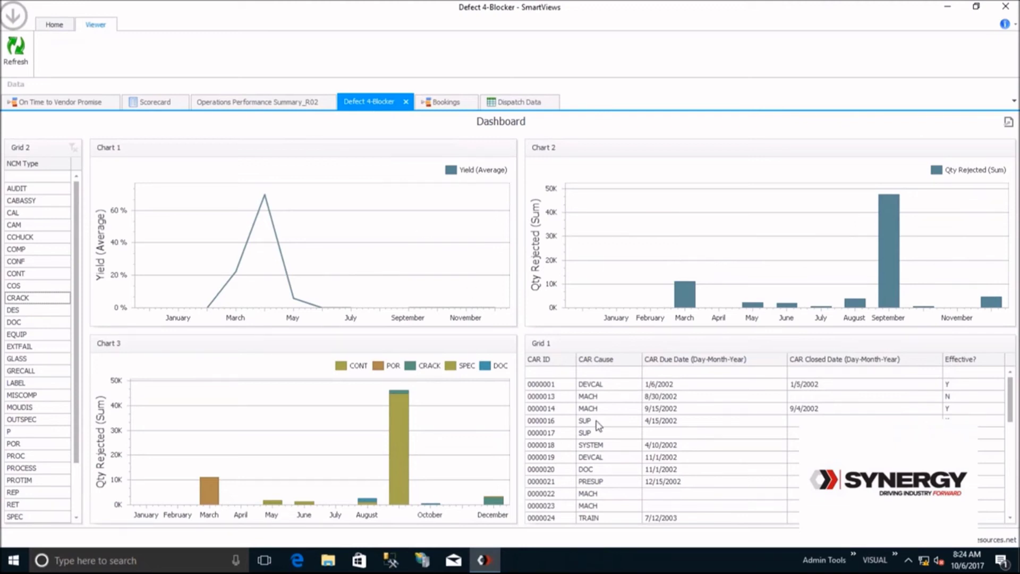
click(16, 274)
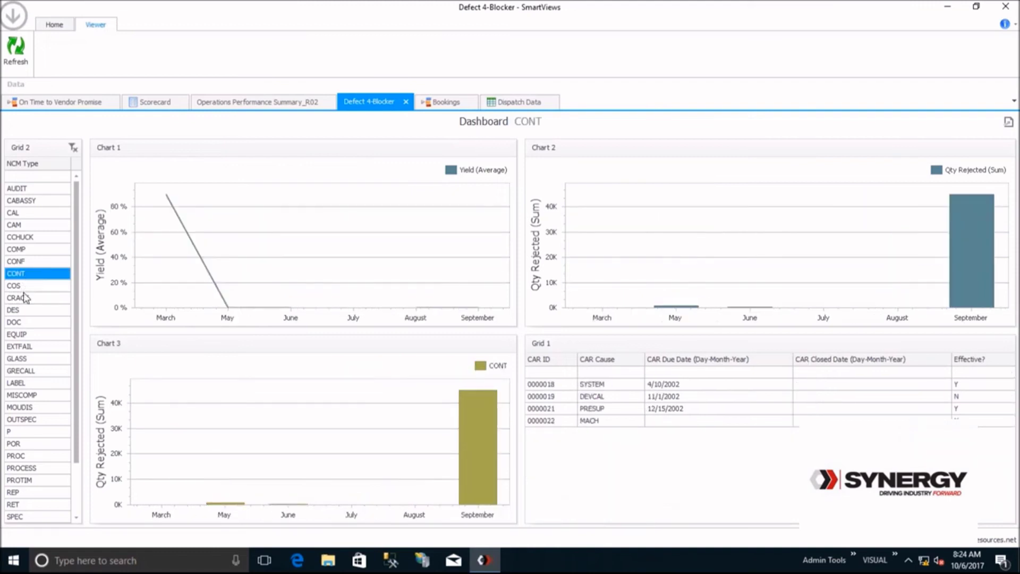
click(25, 299)
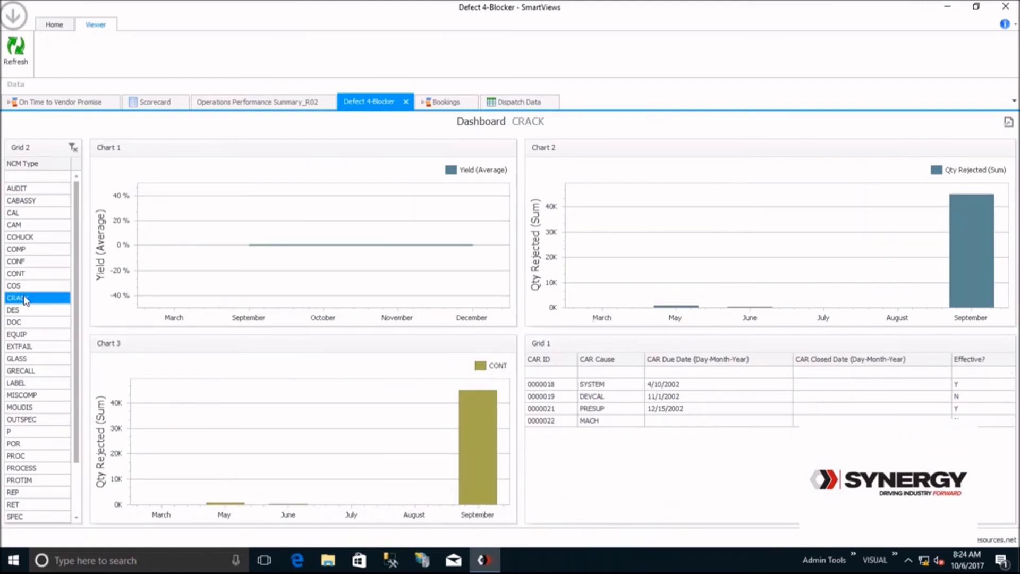
click(24, 322)
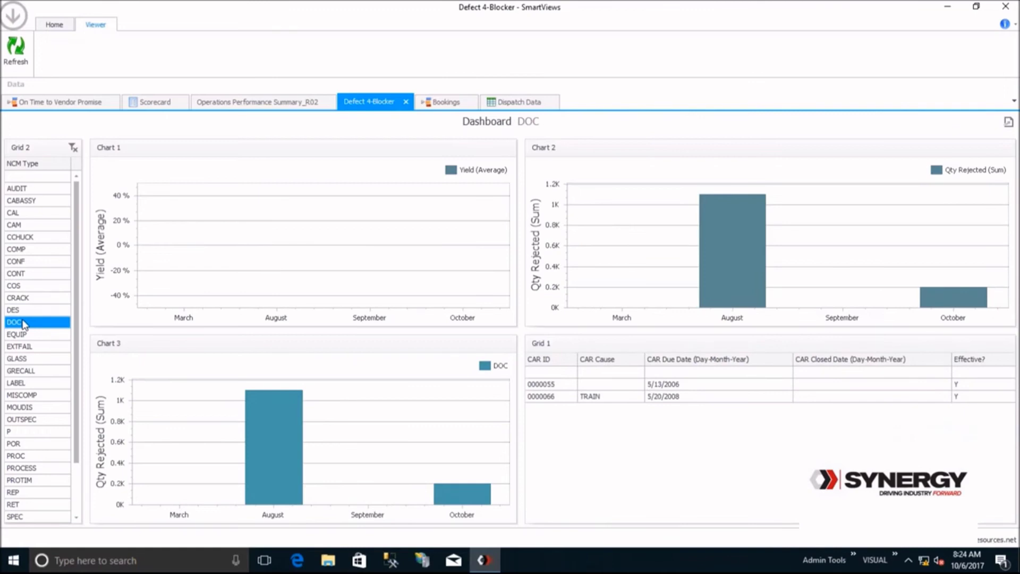
click(443, 106)
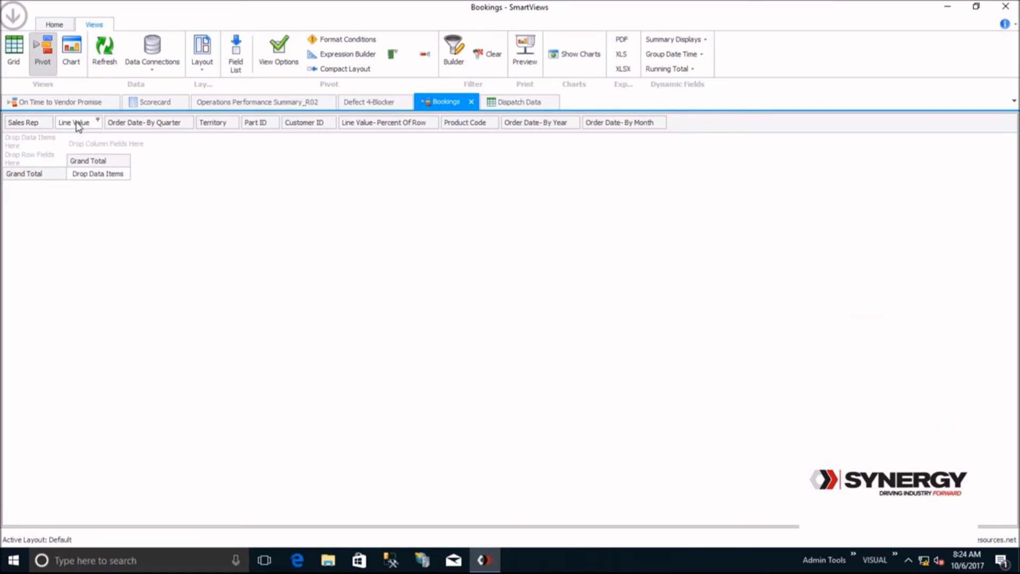
Step: Lay out Line Value as data, Customer ID and Part ID as rows, order year and month as columns
drag(77, 126, 38, 147)
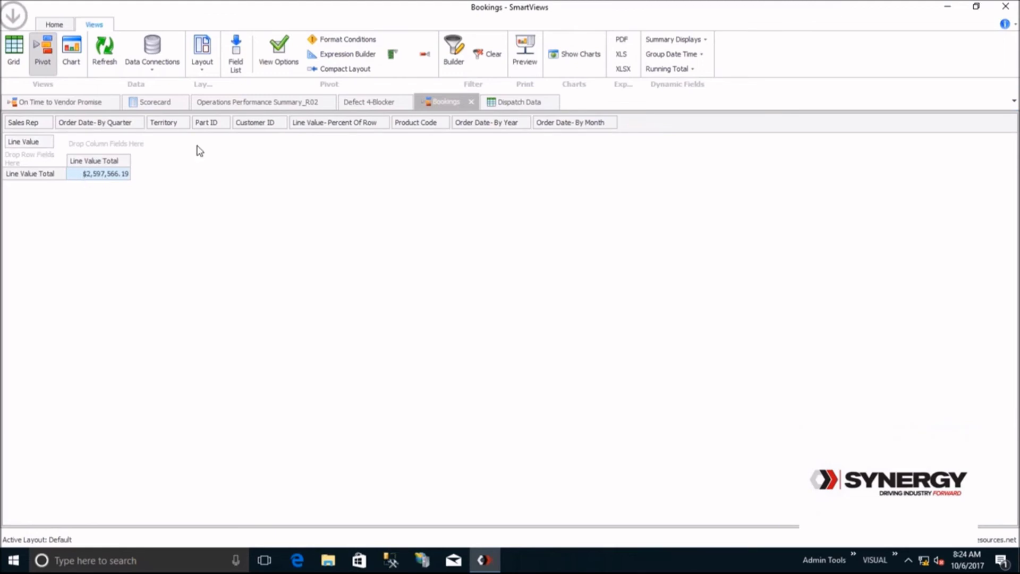
drag(249, 125, 36, 159)
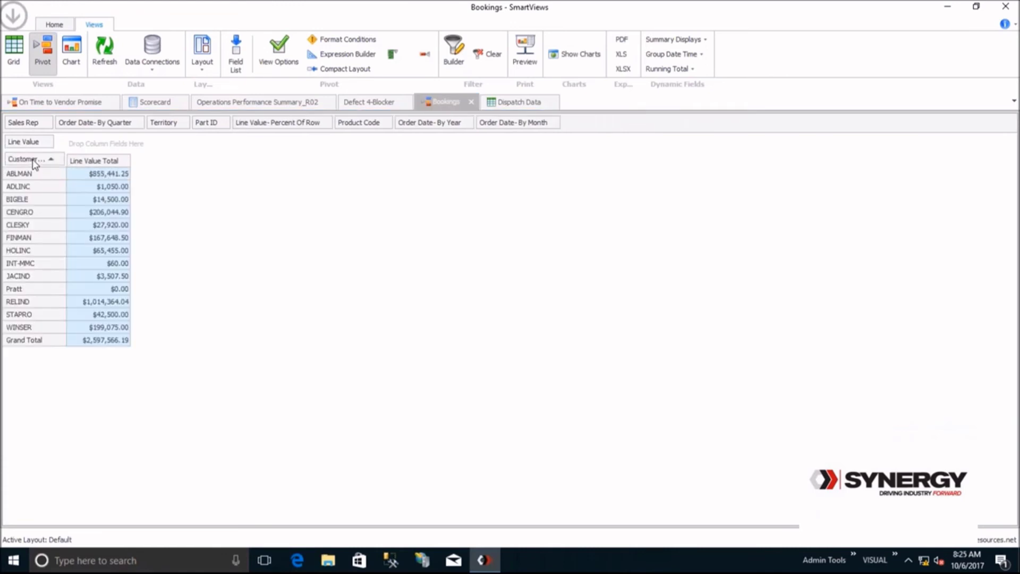
drag(212, 123, 68, 165)
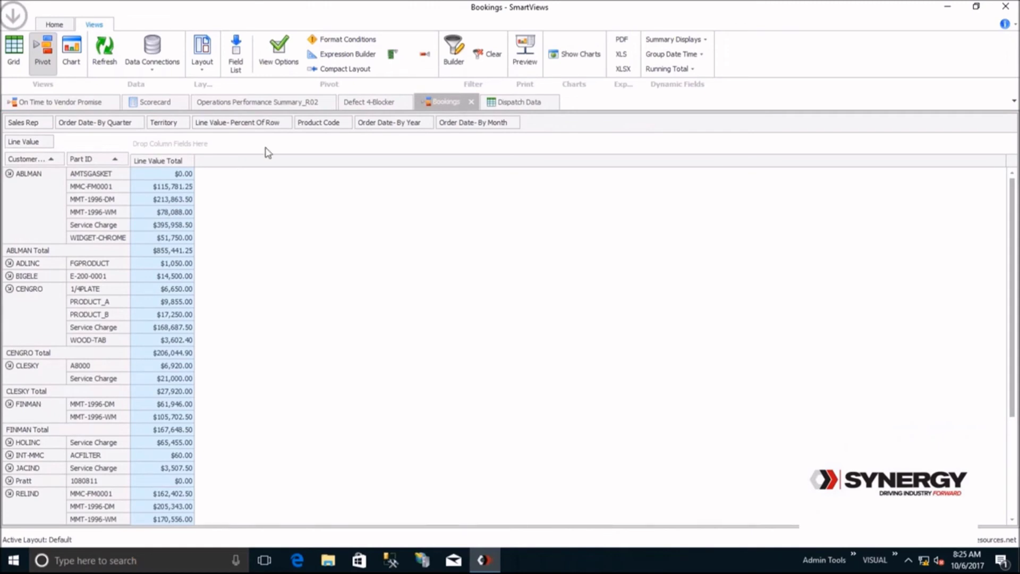
drag(369, 132, 215, 143)
drag(385, 128, 297, 151)
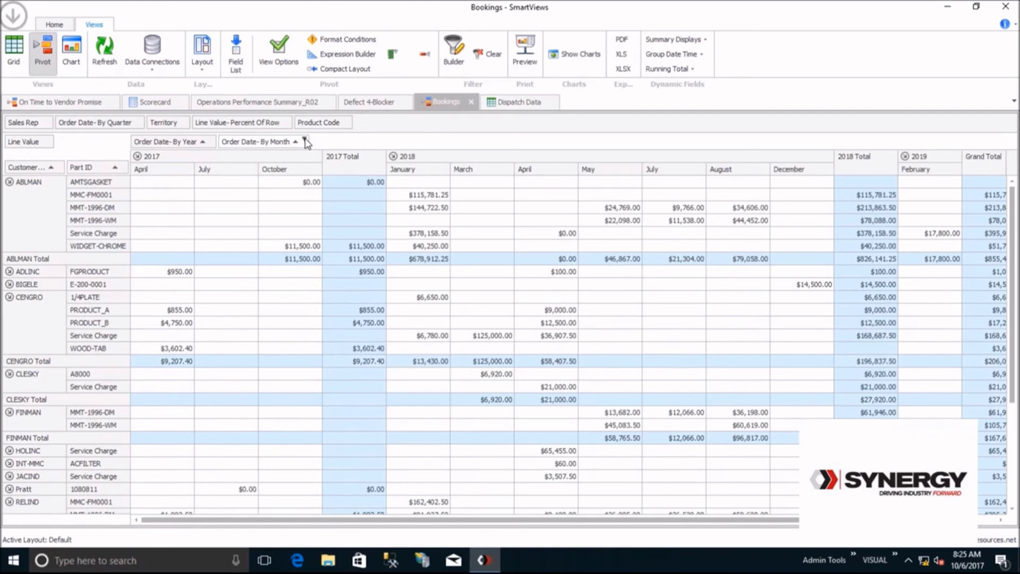
Step: Filter the order months to April only, totalling $211,484.40
click(306, 141)
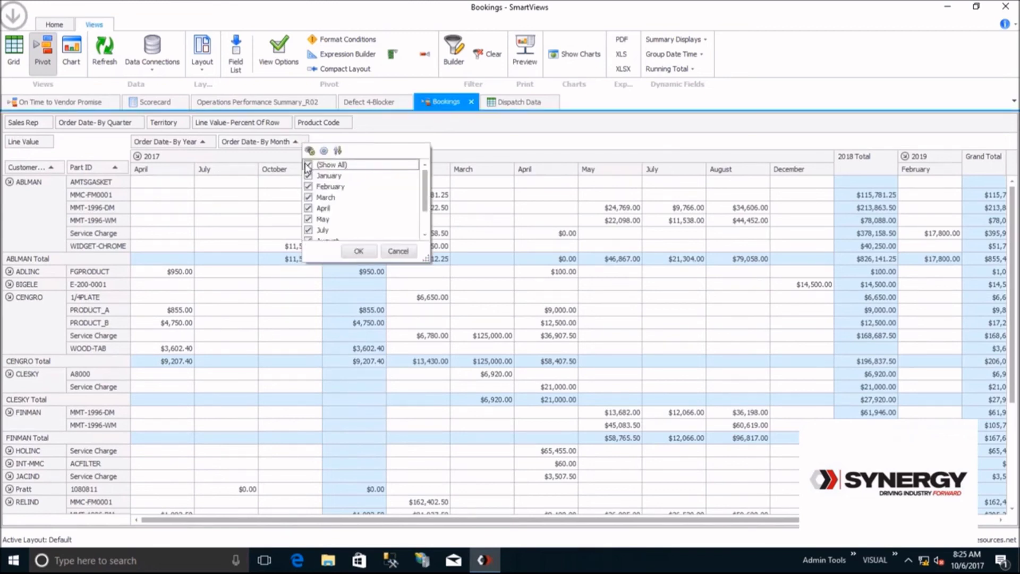
click(308, 164)
click(309, 208)
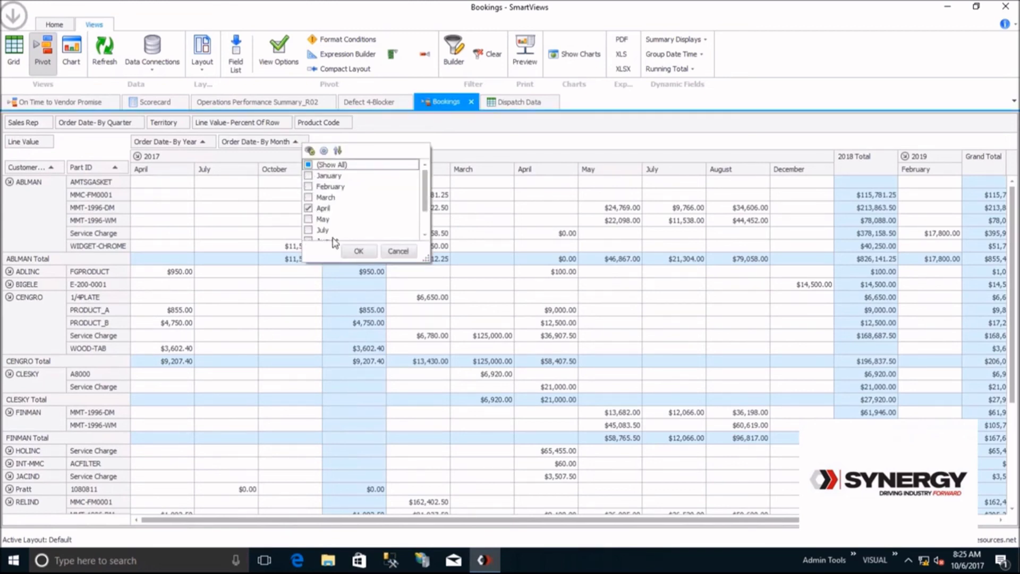
click(355, 252)
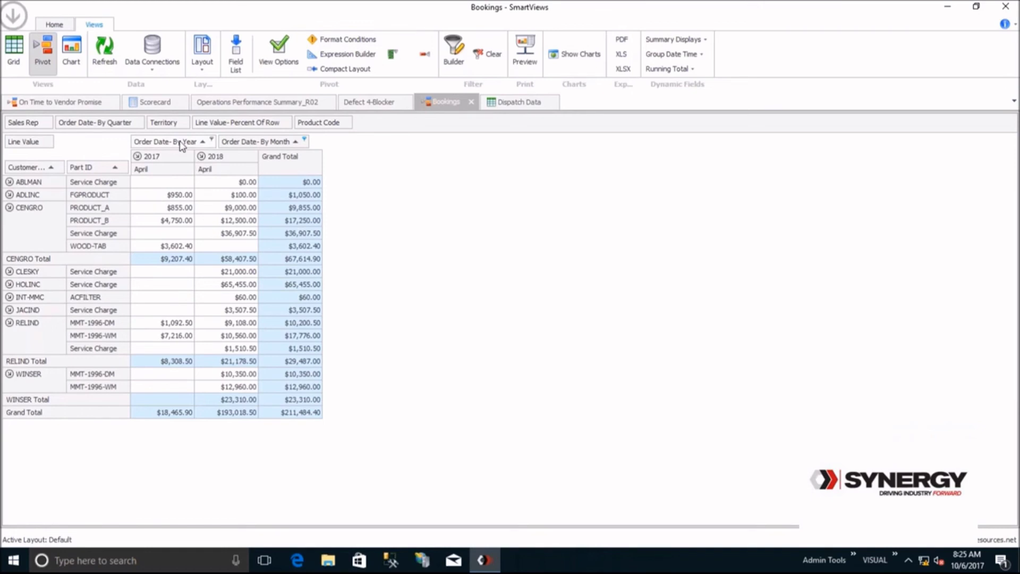
Step: Remove order year, month, Part ID, customer and territory so rows show only Sales Rep
drag(180, 142, 391, 133)
drag(177, 142, 478, 127)
drag(109, 160, 564, 125)
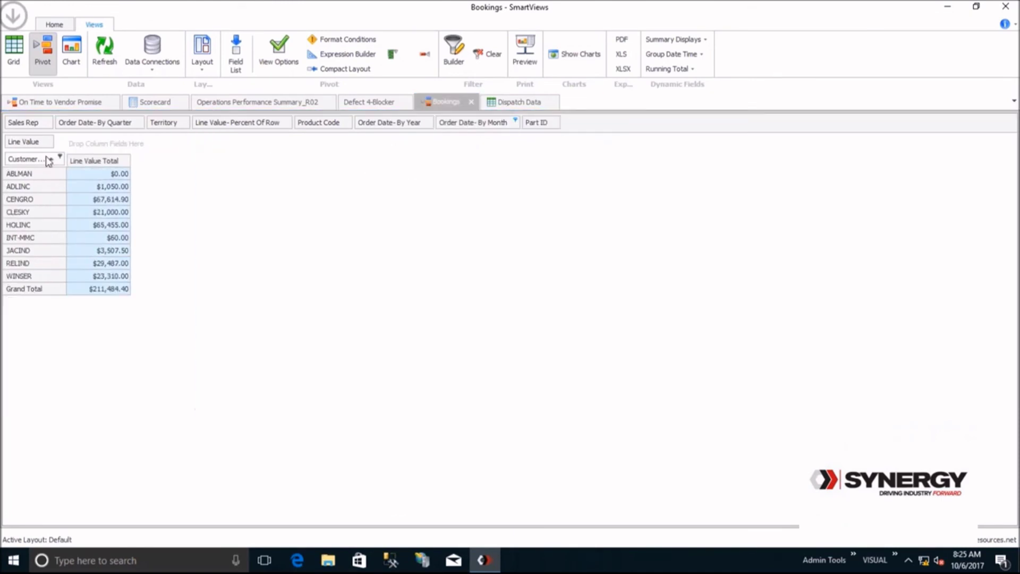
mouse_move(50, 158)
mouse_down()
mouse_move(133, 150)
mouse_move(182, 126)
mouse_move(32, 153)
mouse_move(40, 167)
mouse_up()
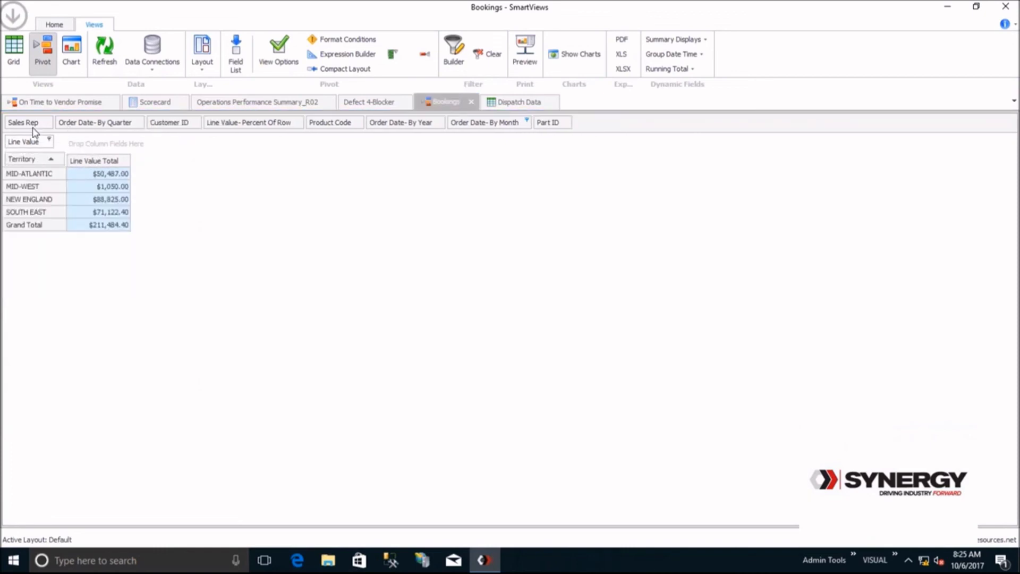
drag(31, 125, 61, 160)
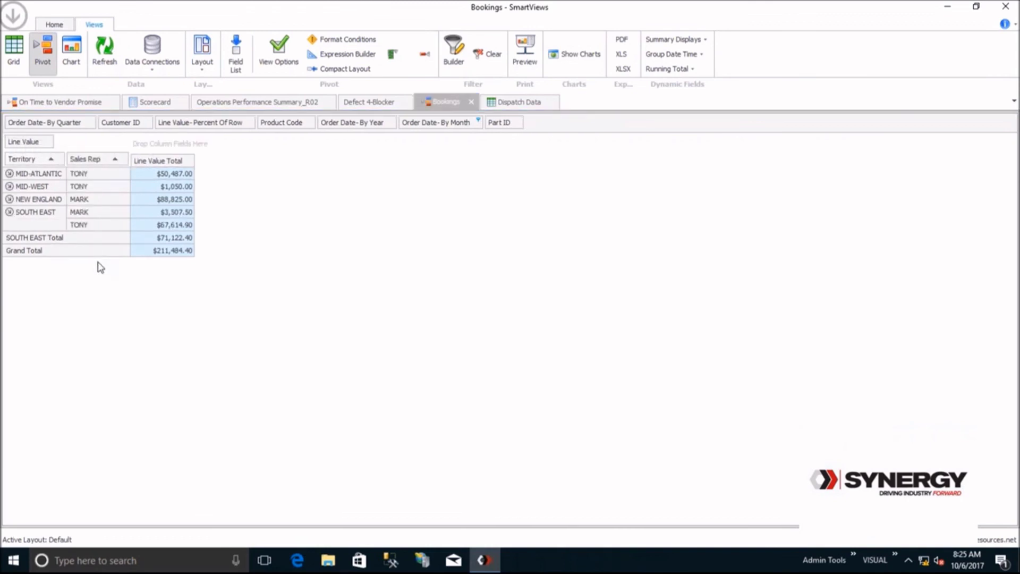
drag(37, 160, 143, 123)
Step: Add each rep's % of Column share of Line Value (43.66% and 56.34%)
click(681, 43)
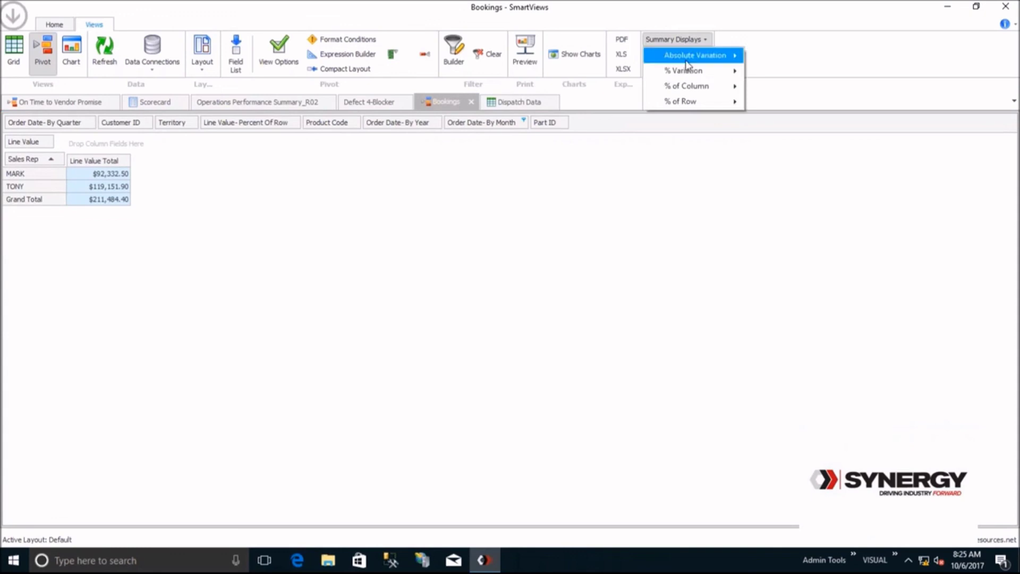
mouse_move(688, 88)
click(767, 89)
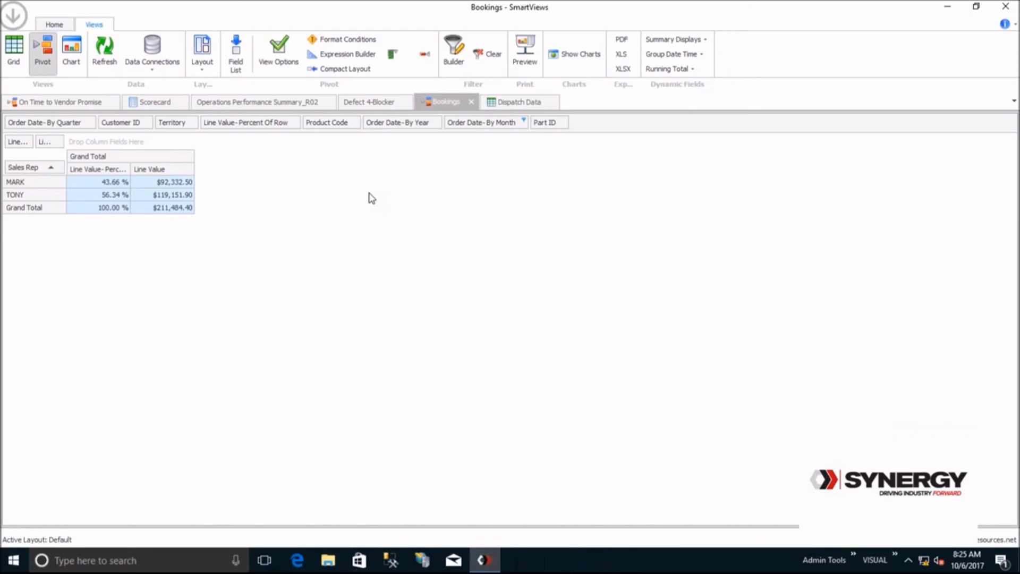
Step: Switch to the Dispatch Data grid of work orders grouped by Shop Resource
click(510, 106)
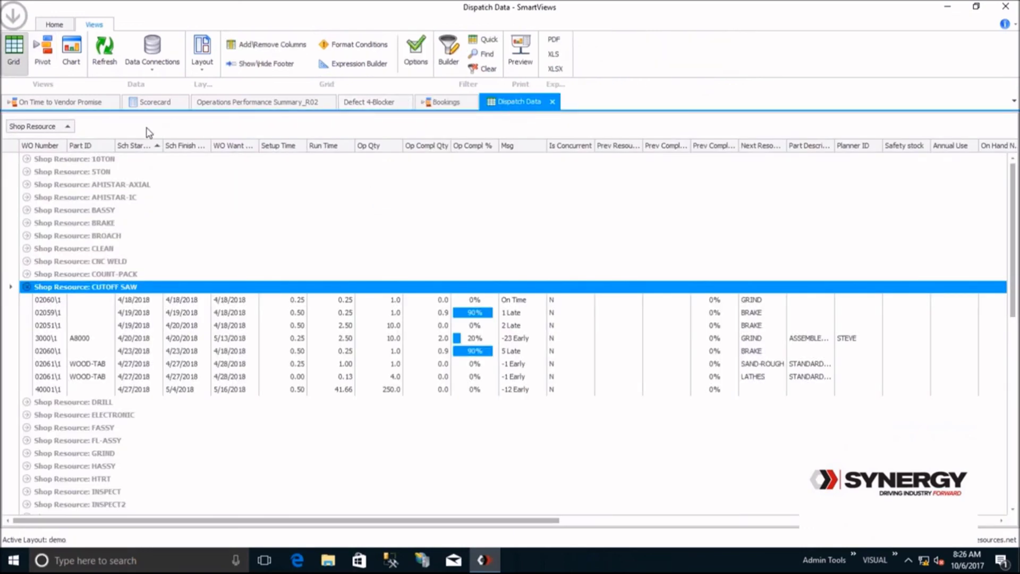